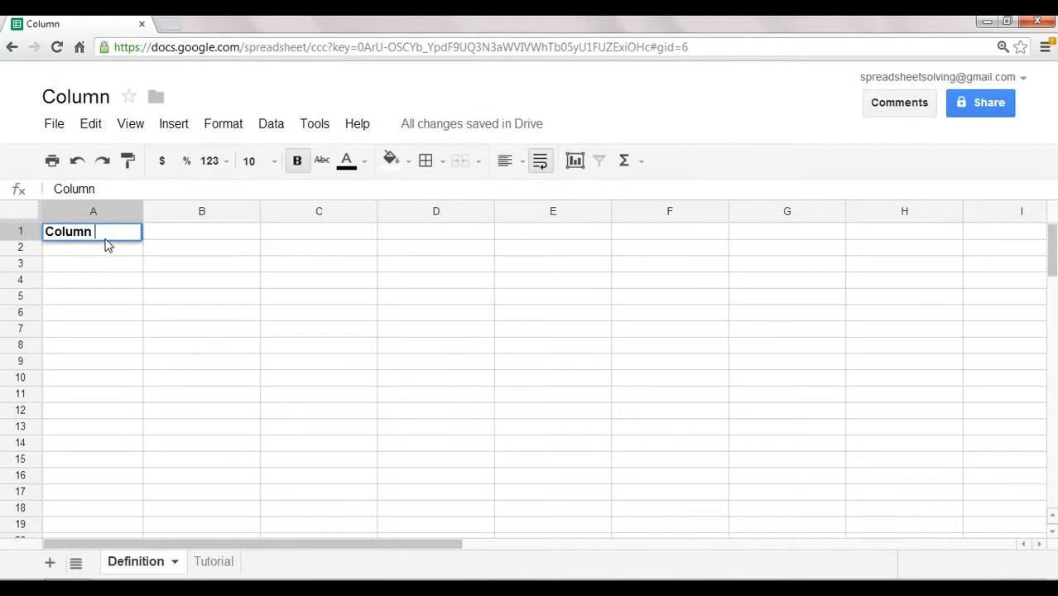
Complete the text in A1 as "Column returns the column number" and widen column A.
type("returns the column number")
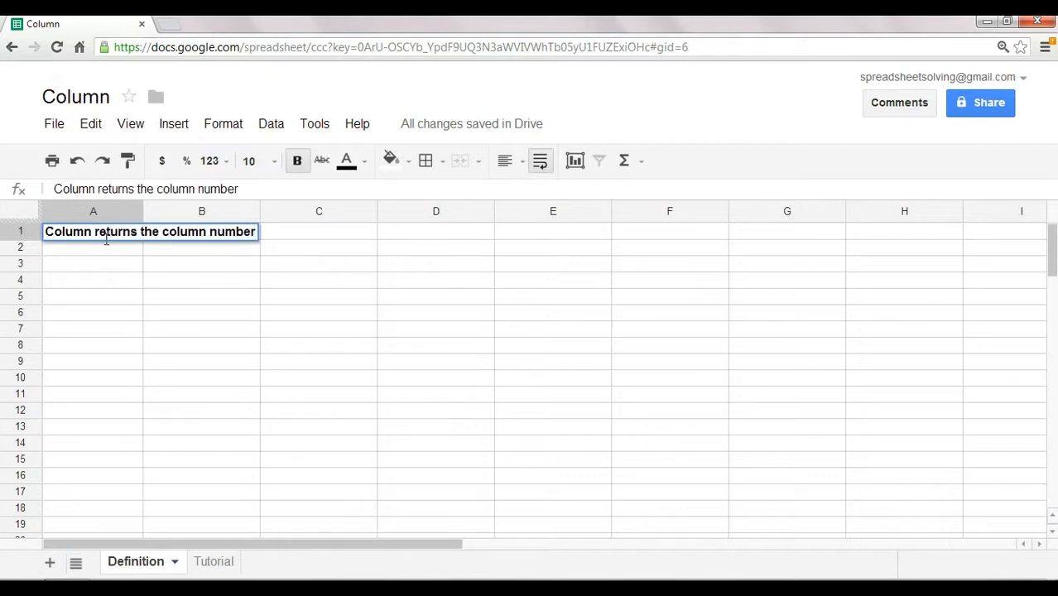
key("Return")
left_click_drag(142, 207, 200, 248)
Enter the formula =column(C3) in cell A3 to return the column number of C3.
left_click(172, 284)
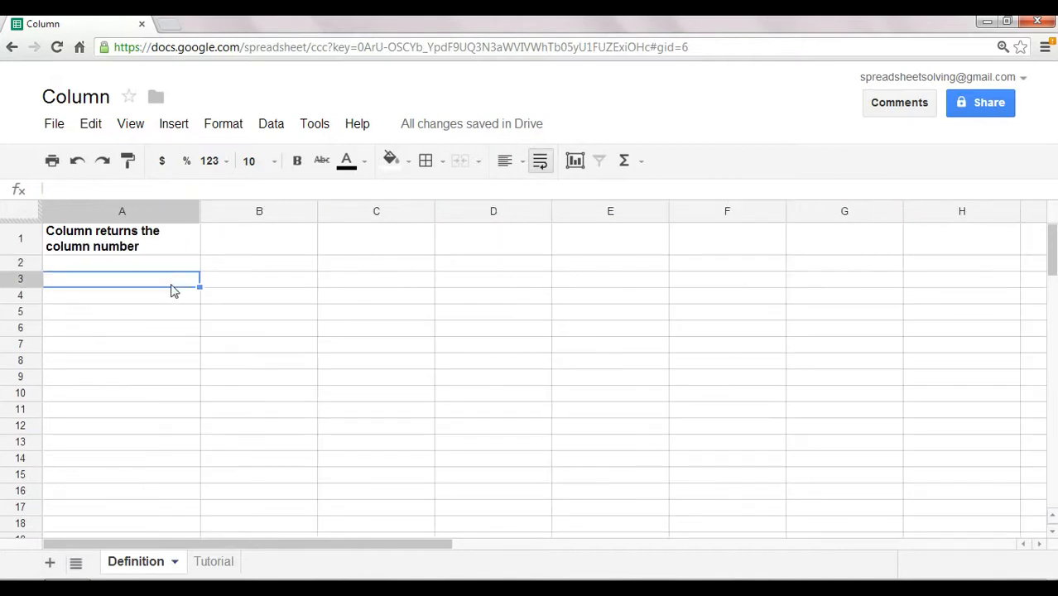
type("=")
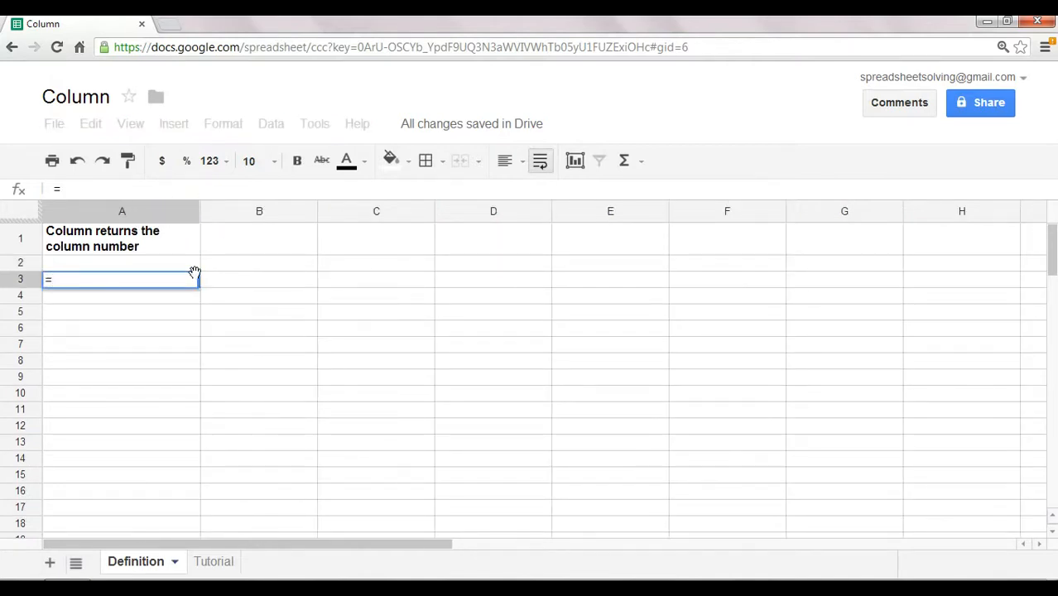
type("column(")
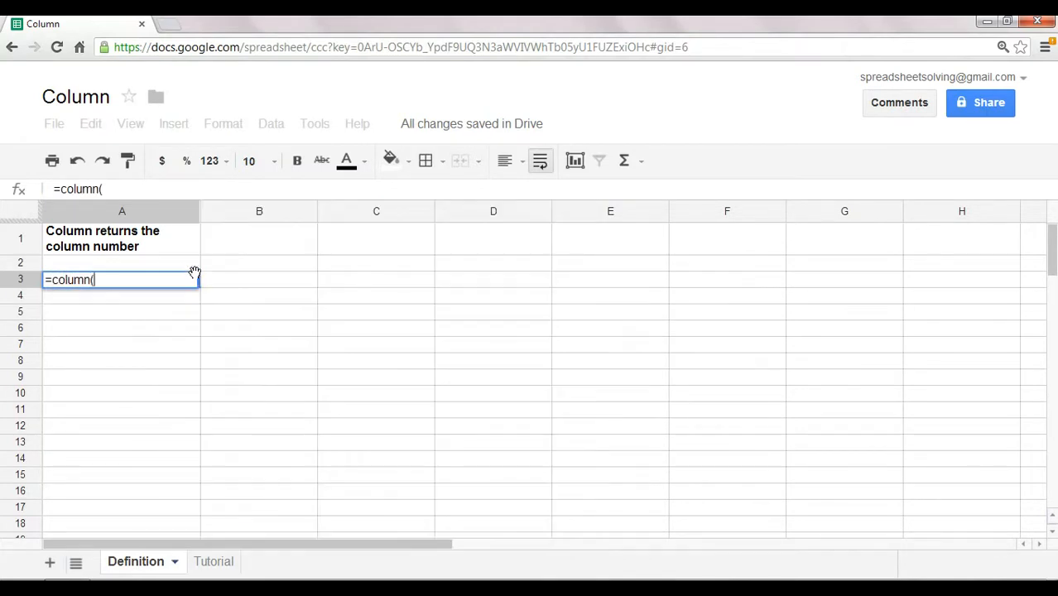
left_click(365, 285)
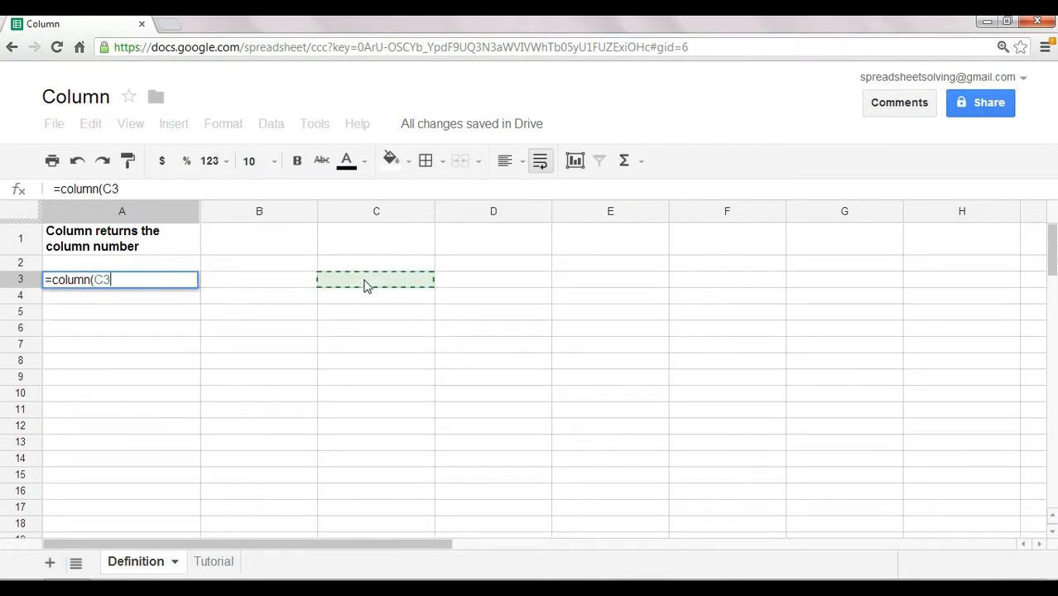
type(")")
key("Return")
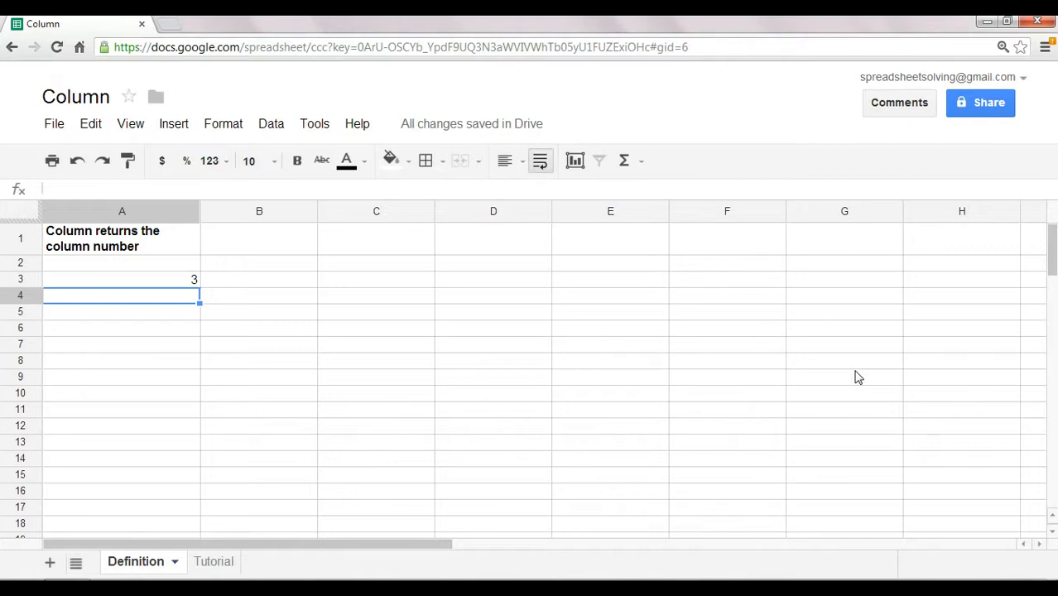
Enter the formula =column(D1) in cell A4 to return the column number of D1.
type("=column(")
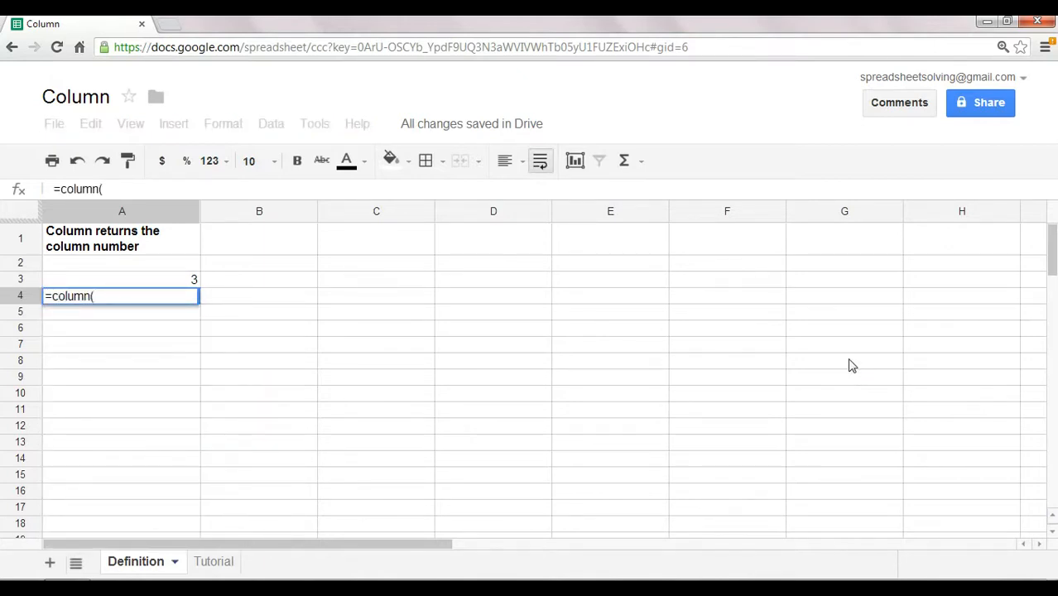
left_click(531, 231)
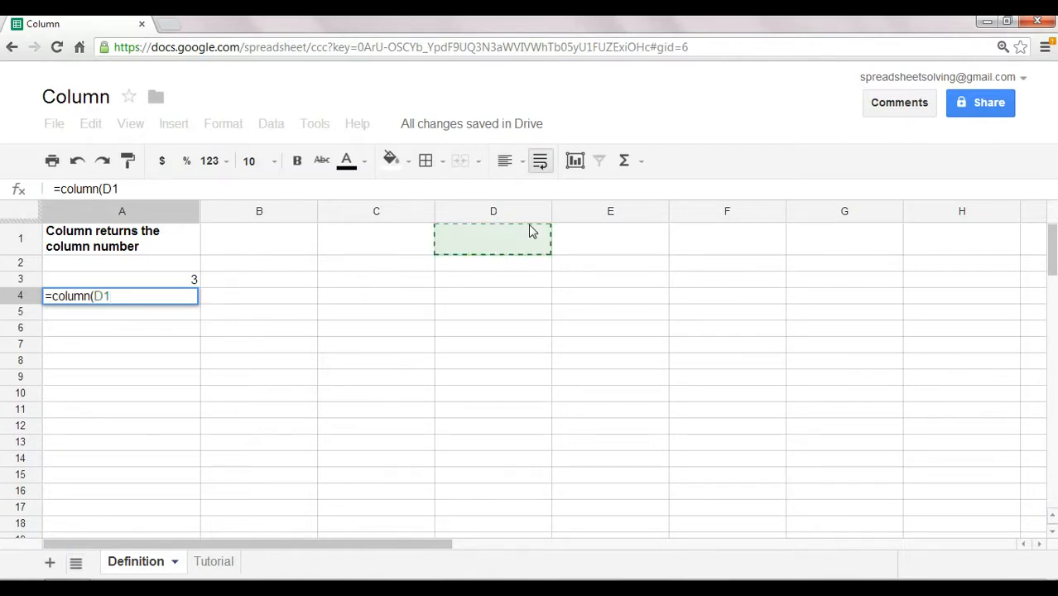
type(")")
key("Return")
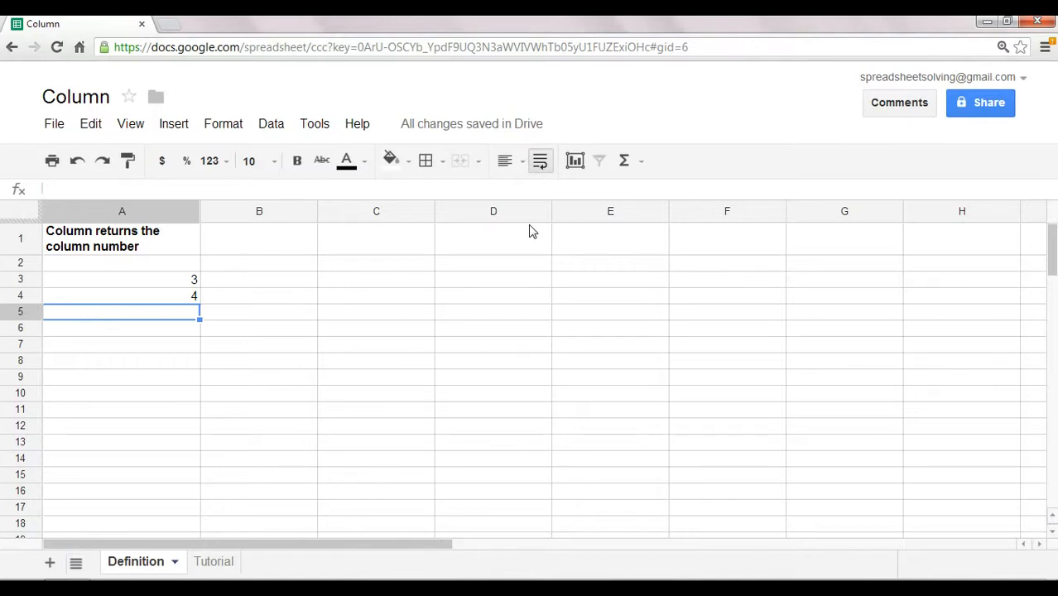
Open the Tutorial sheet and review the weekly lunch table and the "Lunch on Wed" block in H1:I3.
left_click(214, 562)
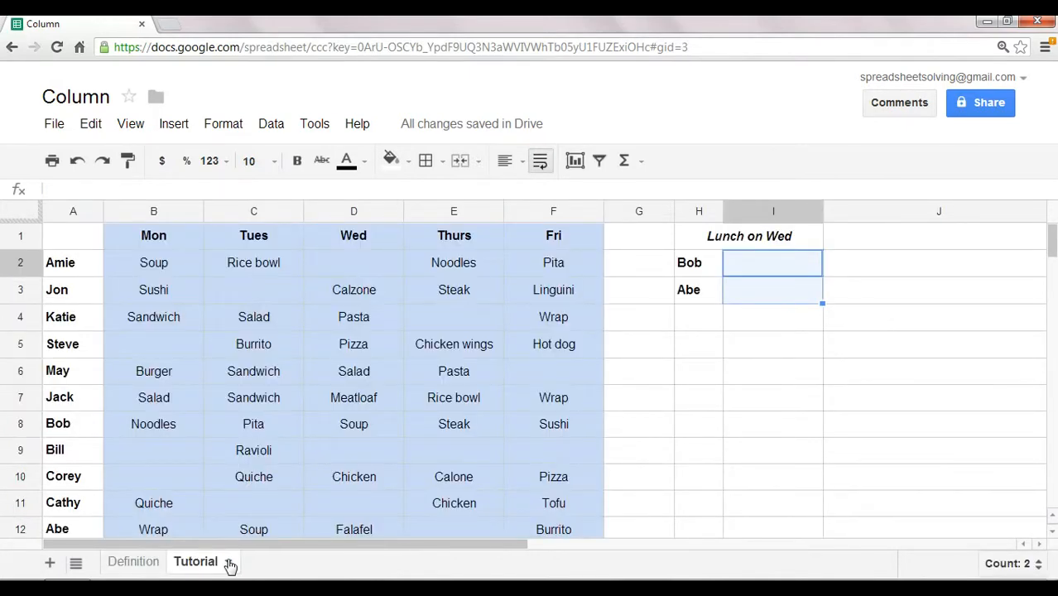
left_click(56, 245)
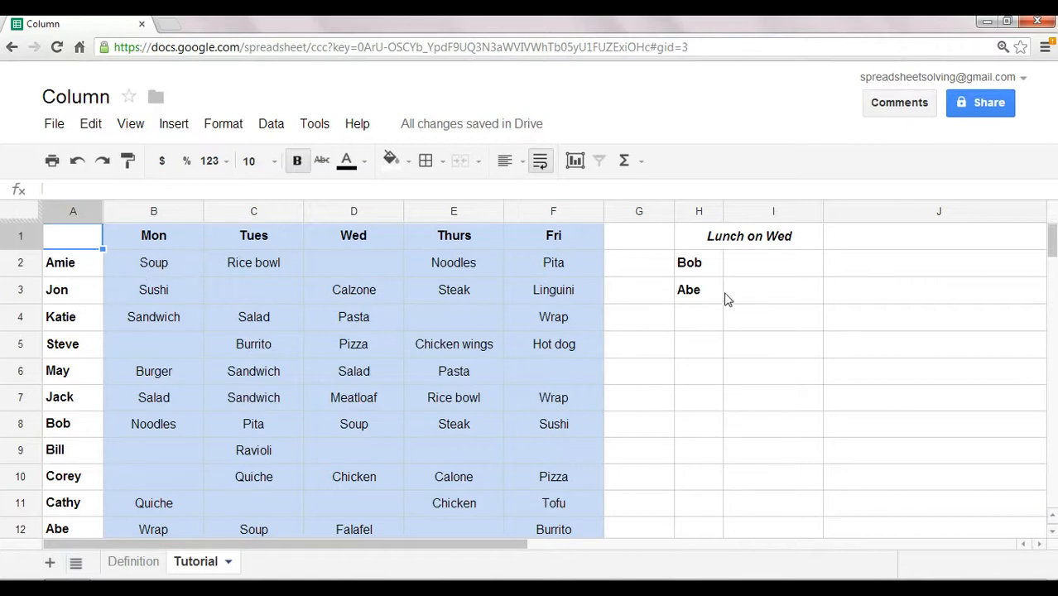
left_click(759, 267)
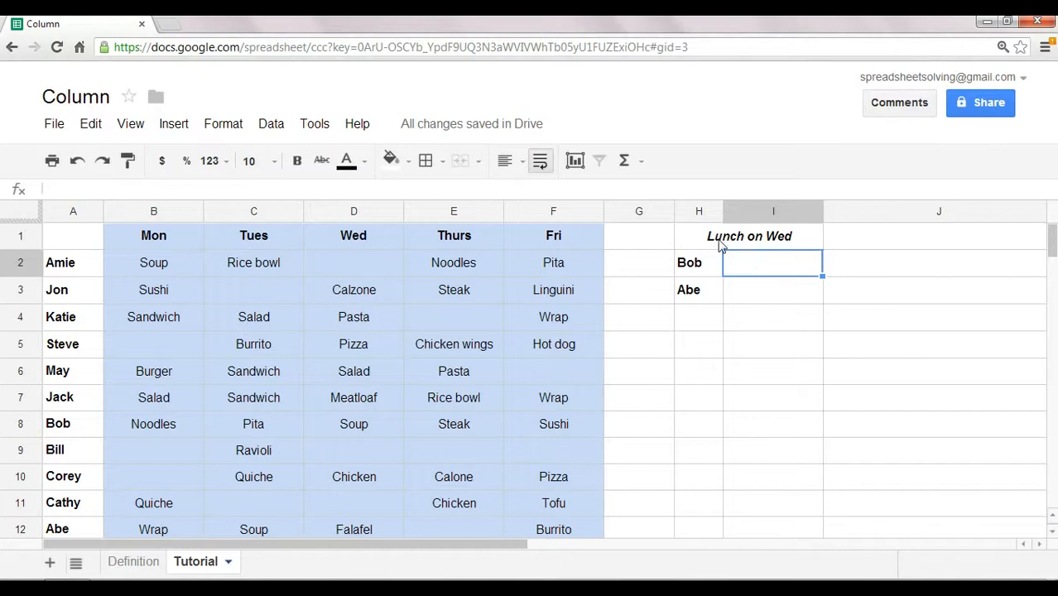
left_click_drag(720, 240, 725, 303)
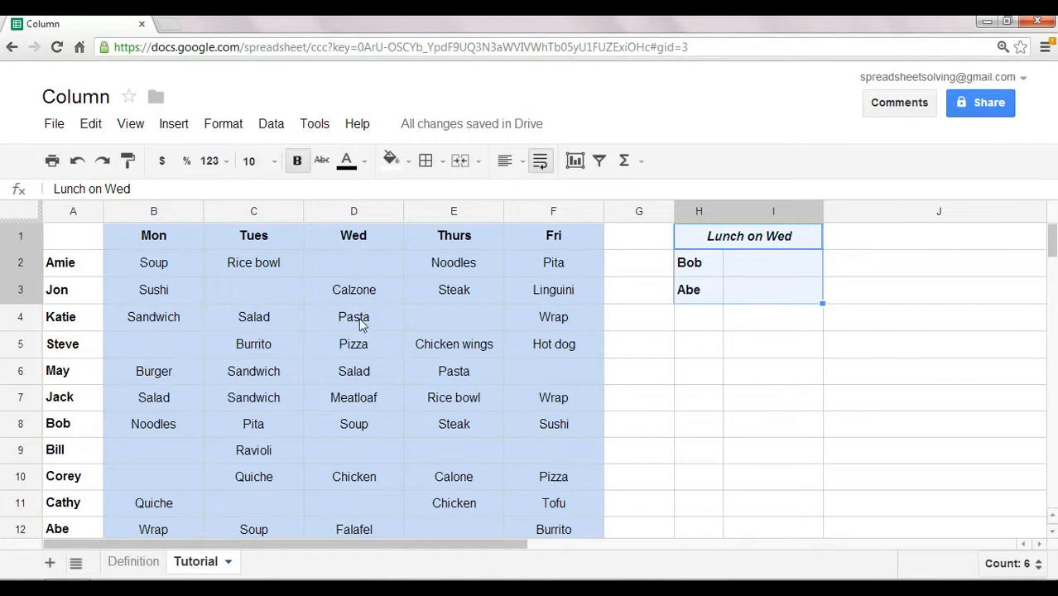
Begin a VLOOKUP formula in cell I2 with $H2, column fixed, as the search criterion.
left_click(798, 262)
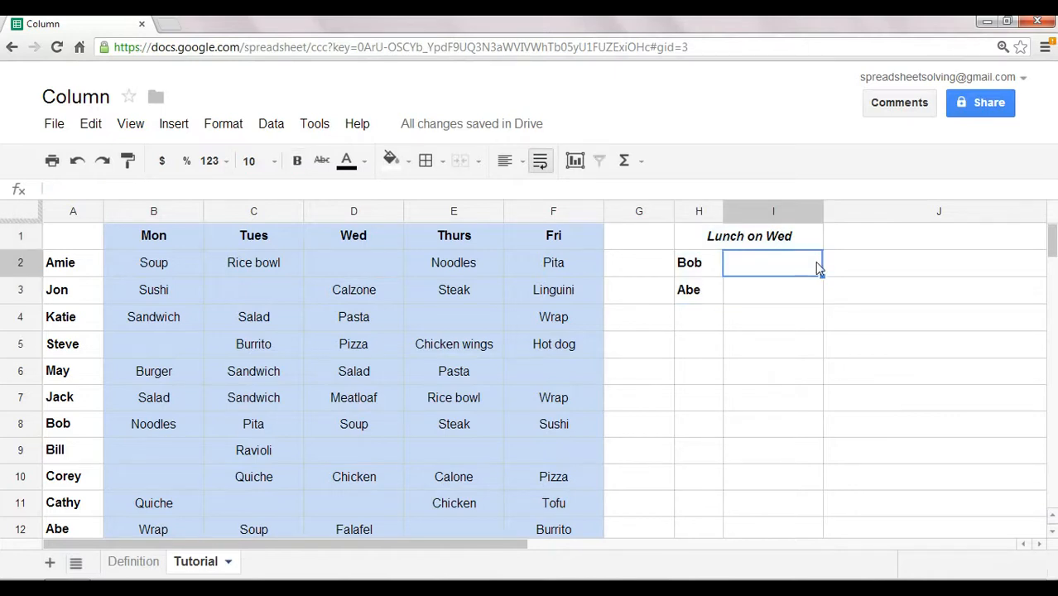
type("=")
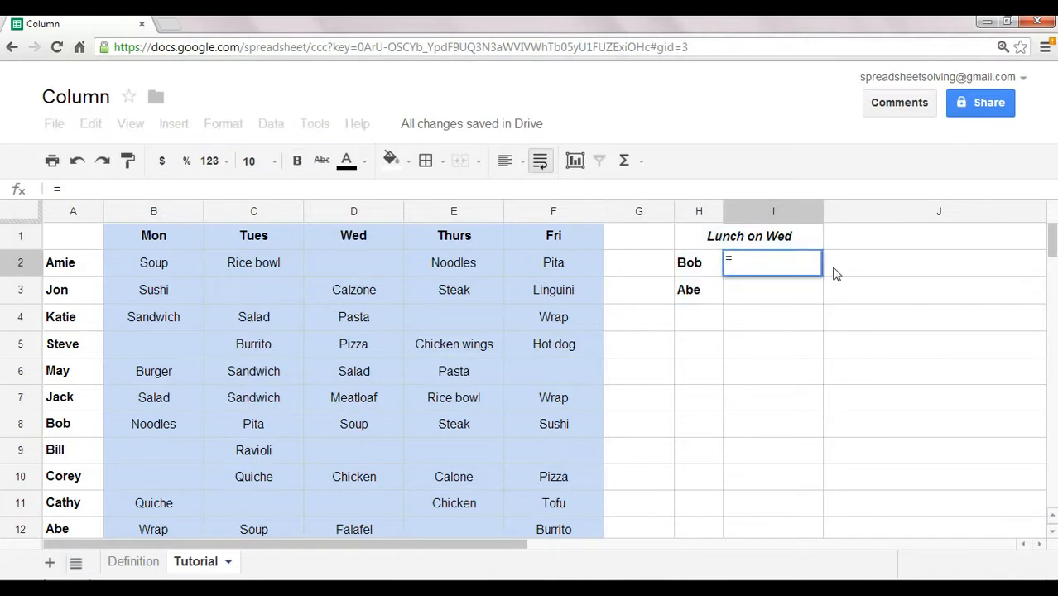
type("vlo")
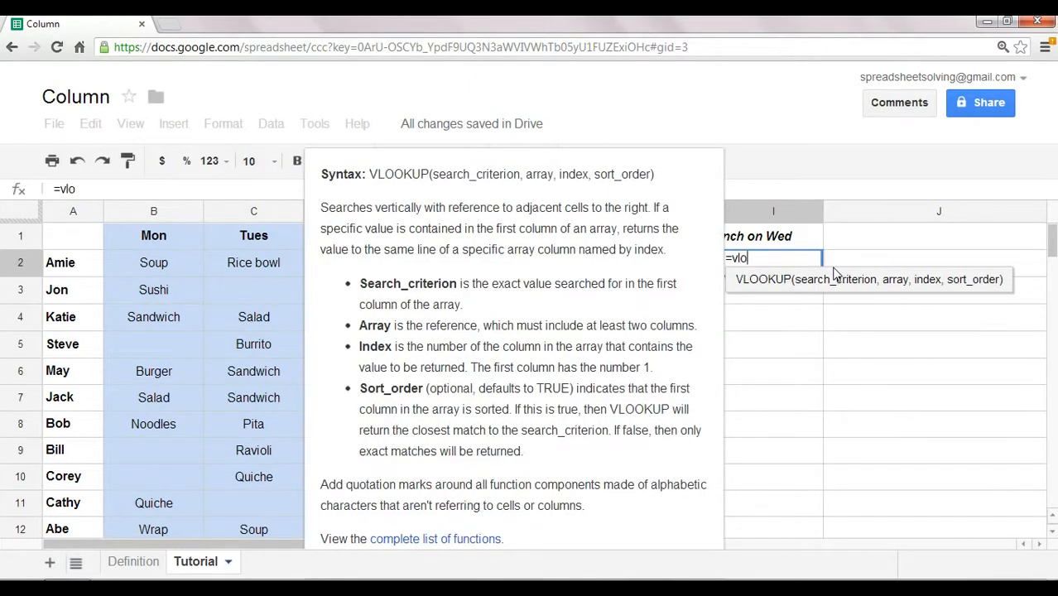
type("okup(")
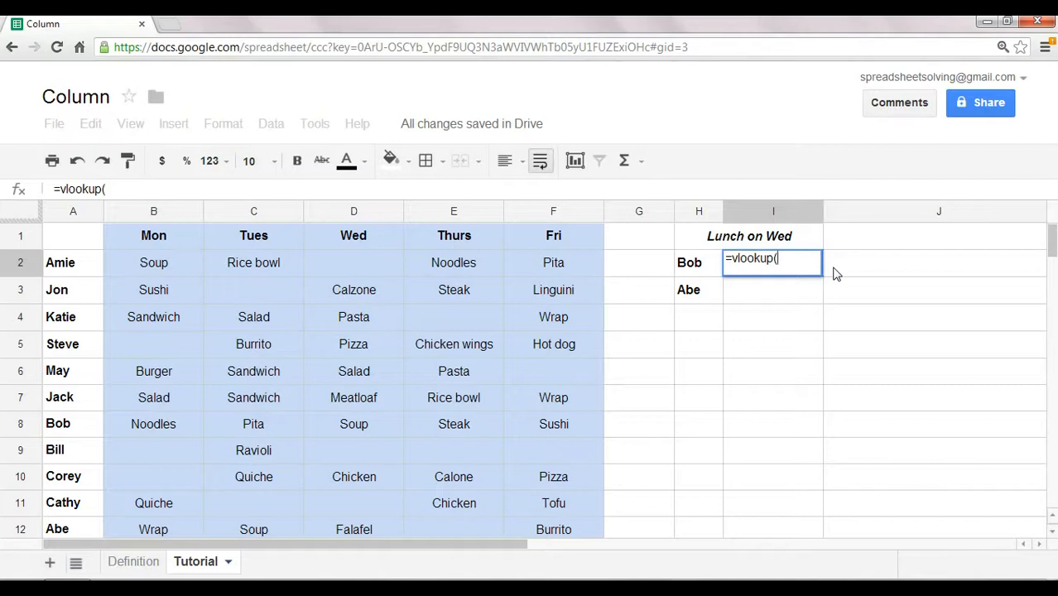
left_click(695, 263)
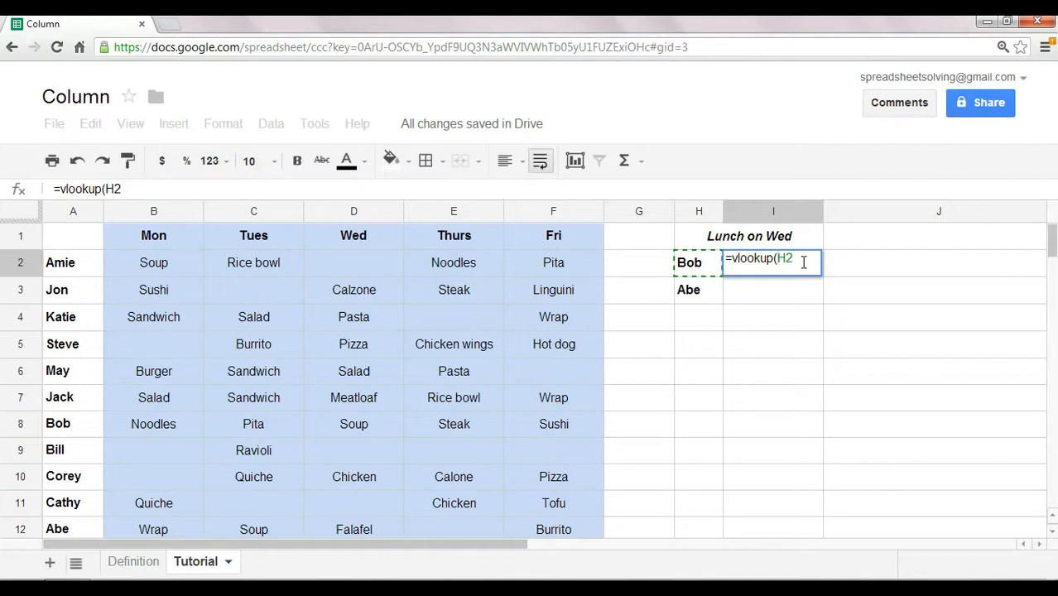
type("$")
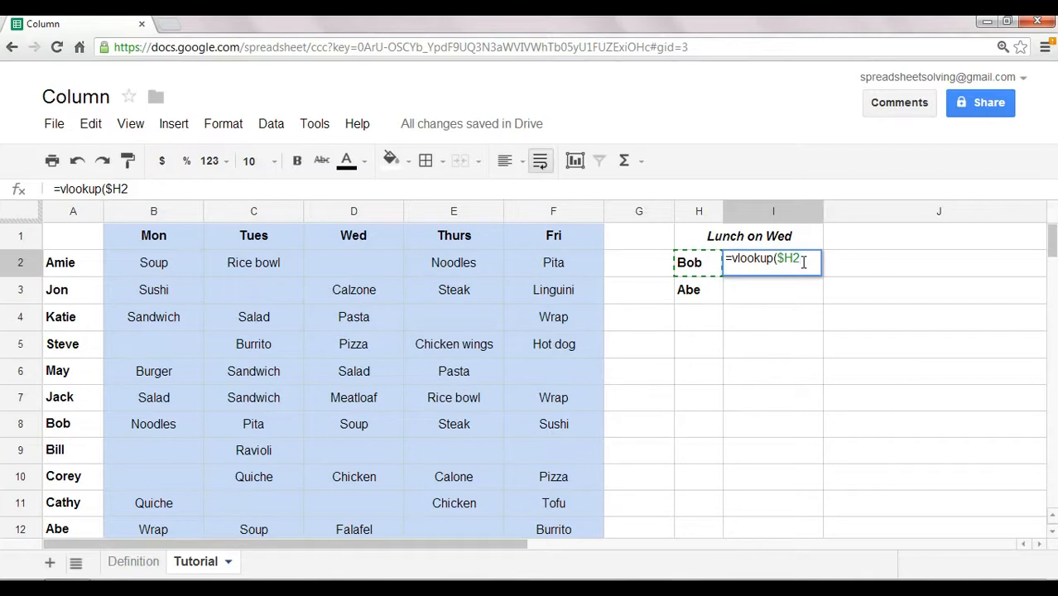
Add the whole columns A:F as the lookup array of the VLOOKUP formula.
type(",")
left_click(77, 211)
left_click_drag(77, 211, 568, 256)
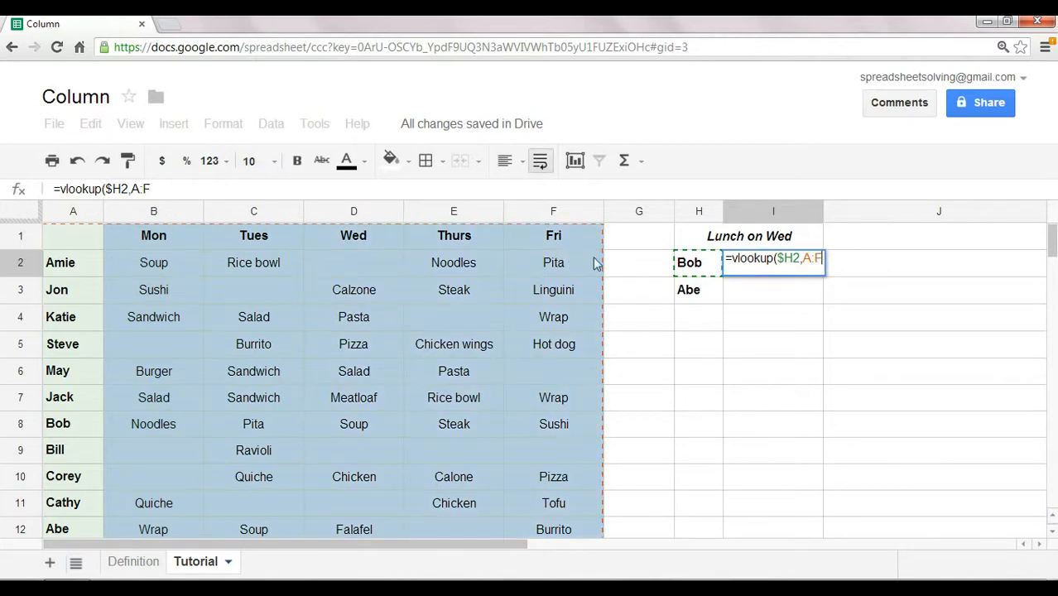
type(",")
Make both column references of the lookup array absolute so it reads $A:$F.
left_click(806, 260)
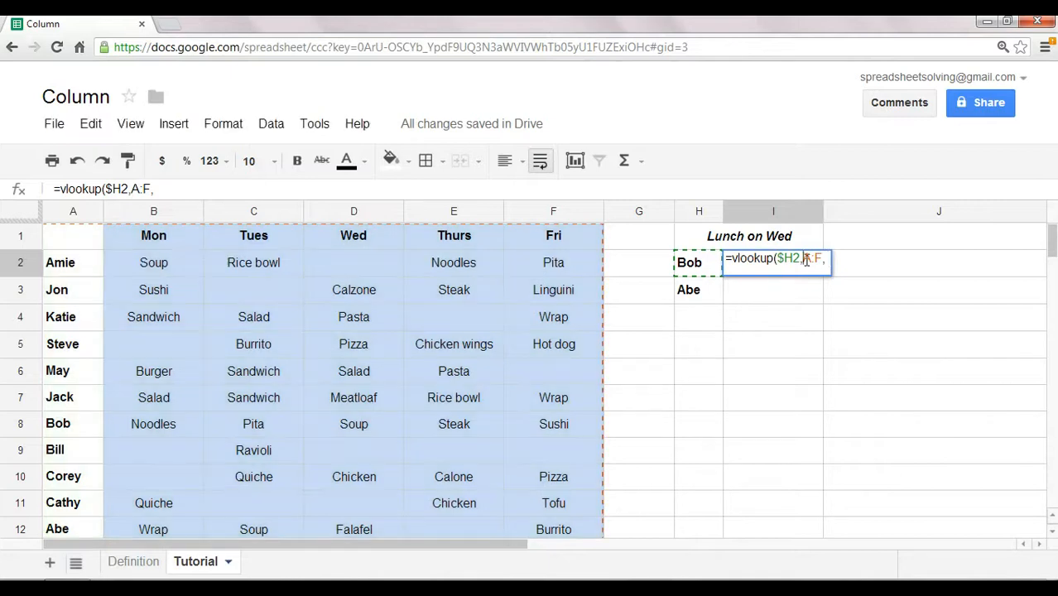
type("$")
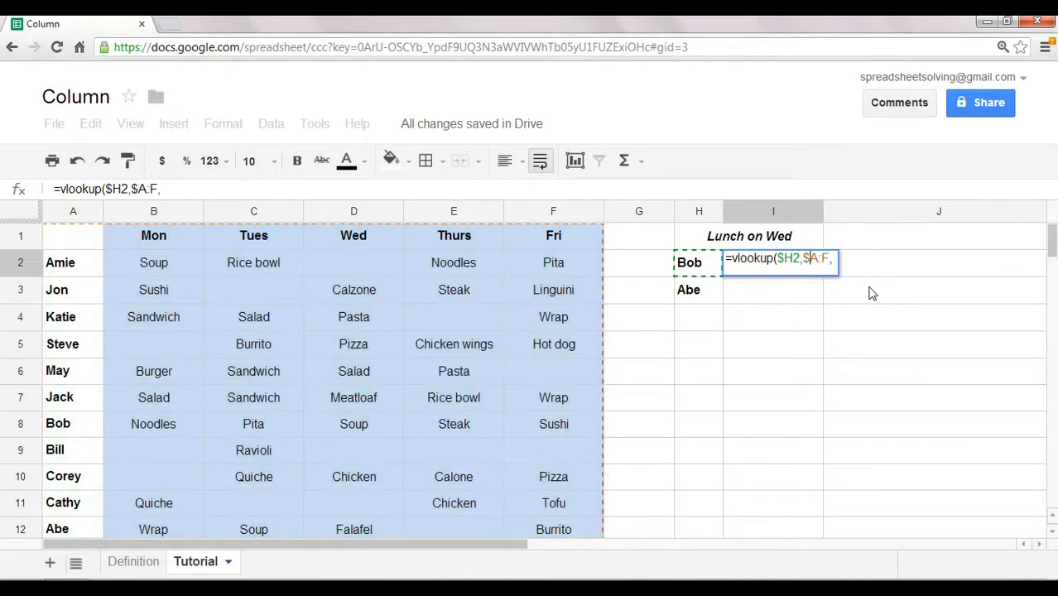
key("Right")
key("Right")
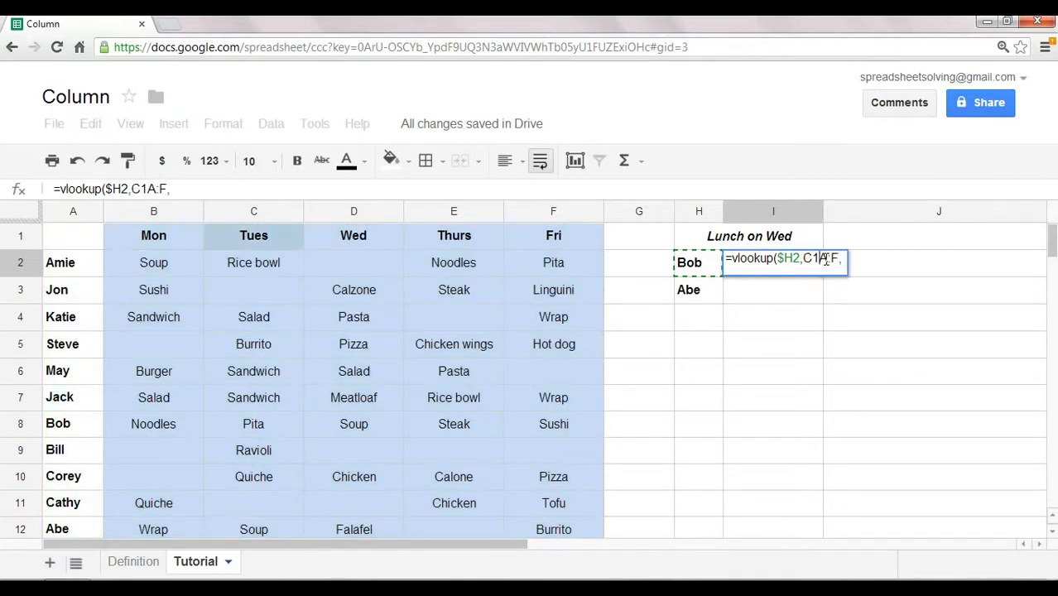
key("BackSpace")
key("BackSpace")
type("$")
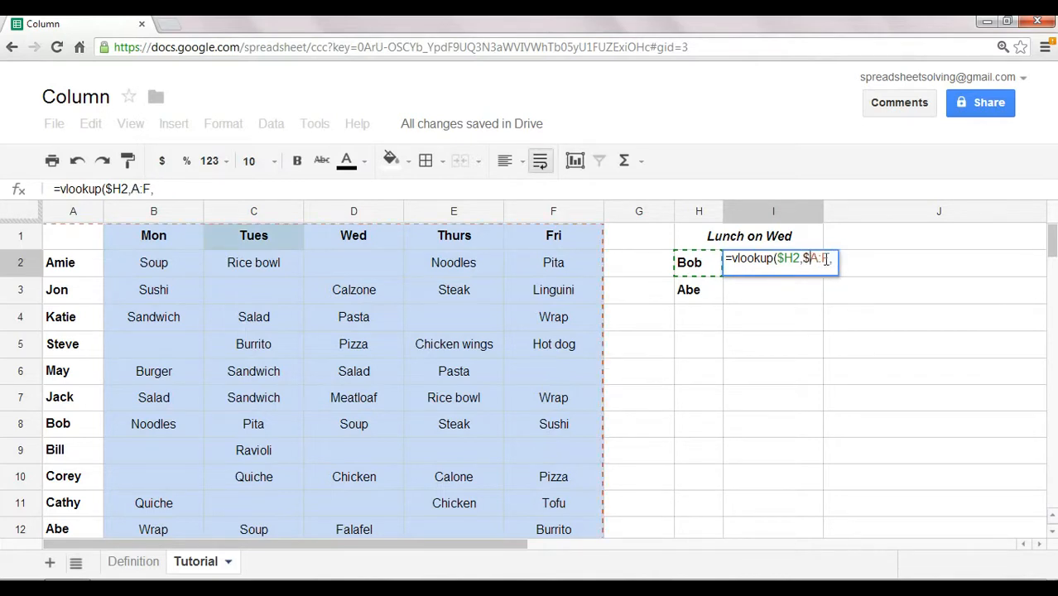
left_click(822, 259)
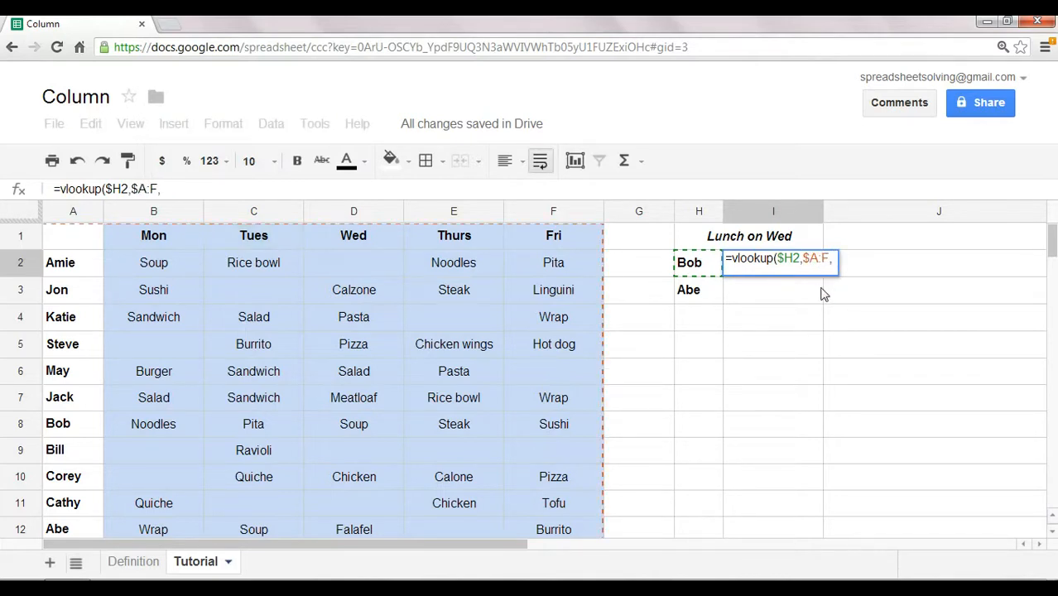
type("$")
Add column(D1), referencing the Wed header cell, as the index argument of the VLOOKUP formula.
left_click(843, 260)
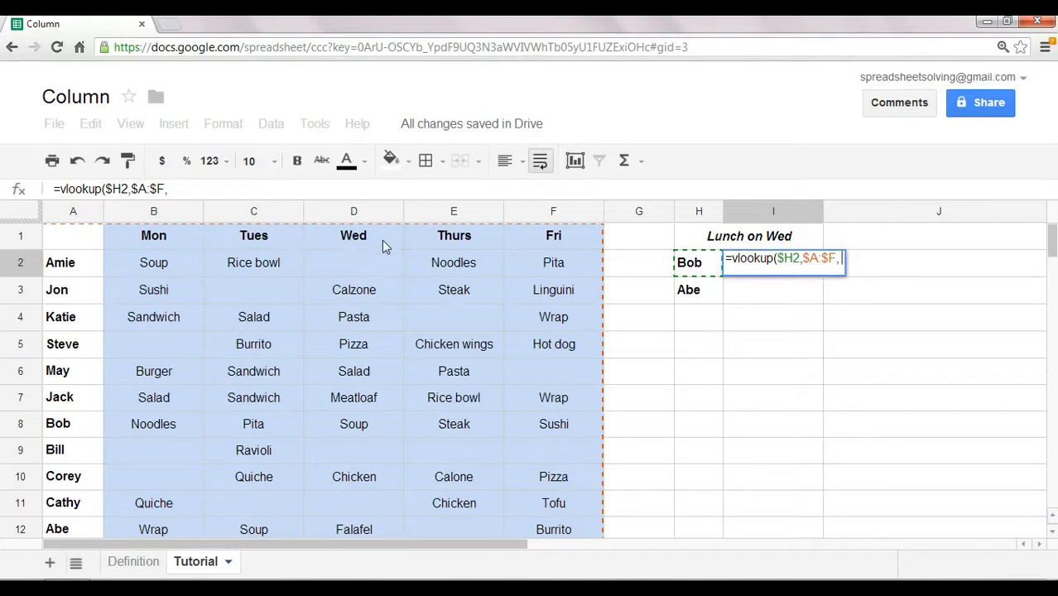
type("4")
type("colu")
type("mn(")
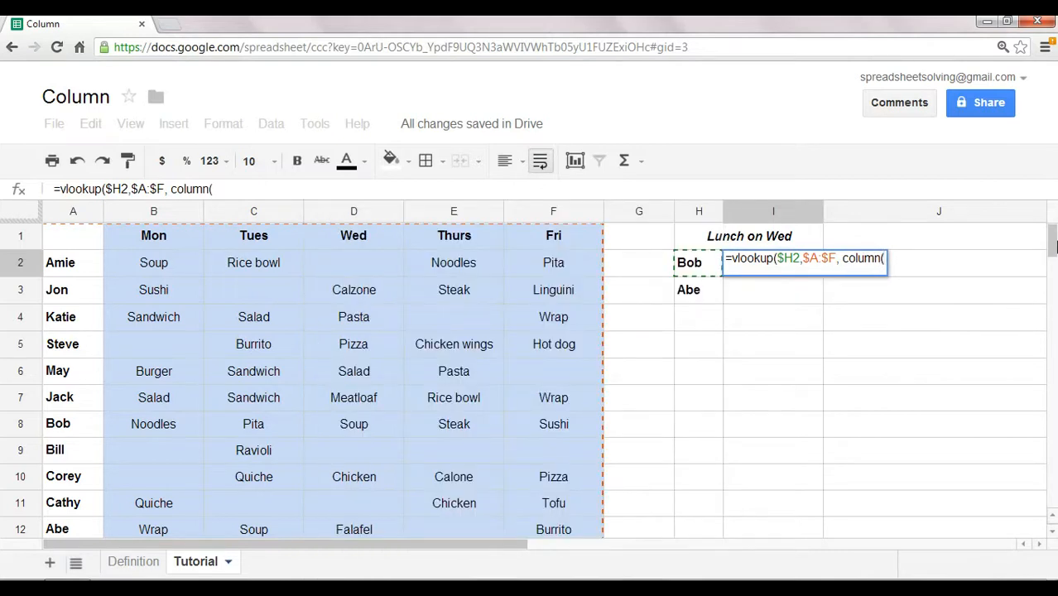
left_click(339, 238)
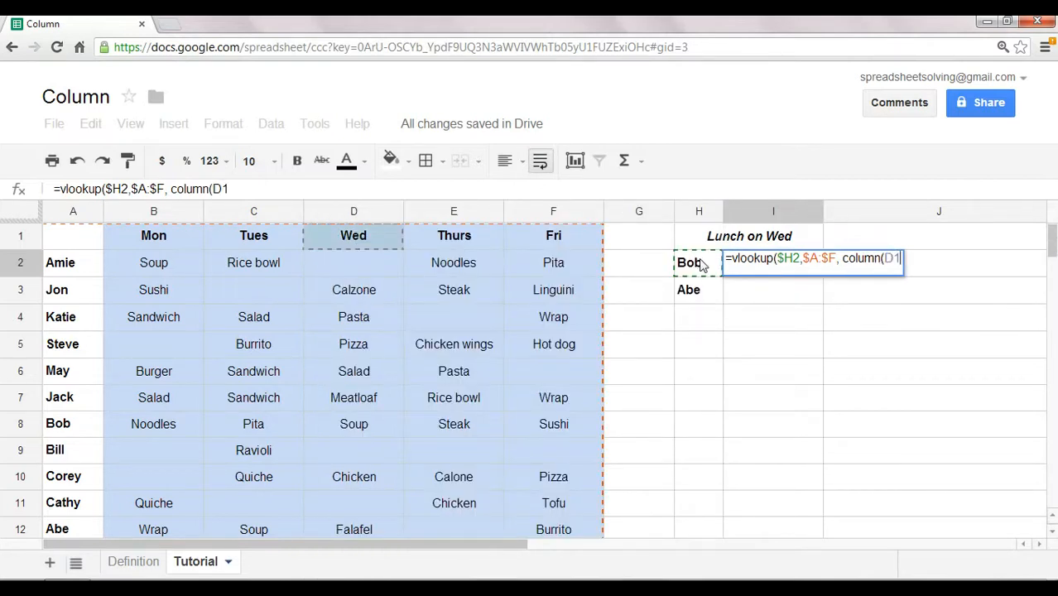
type(")")
Make the COLUMN reference absolute as $D$1 and complete the formula in I2 with False for an exact match.
left_click(886, 259)
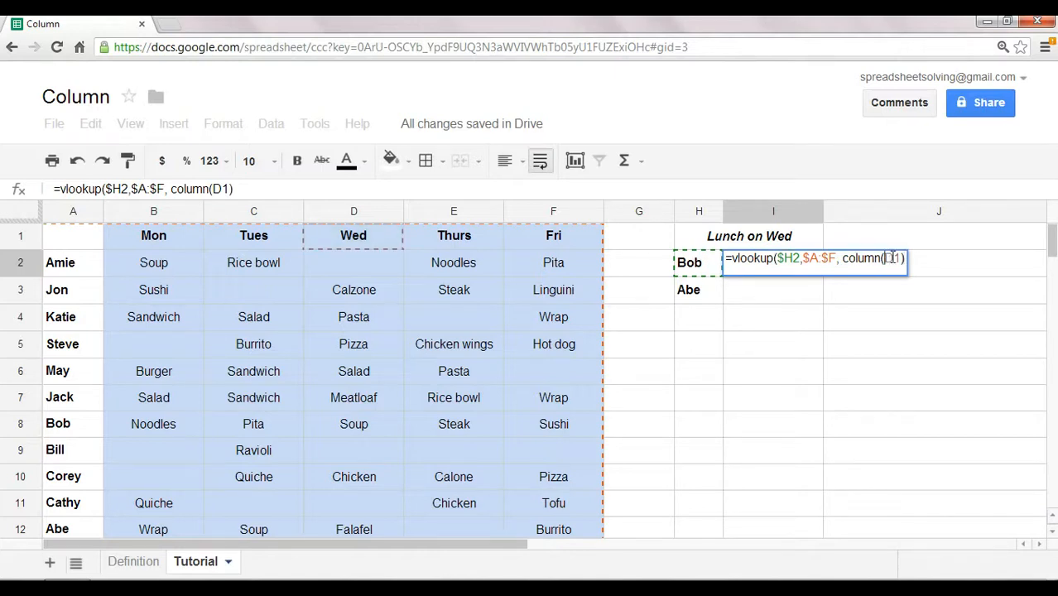
type("$")
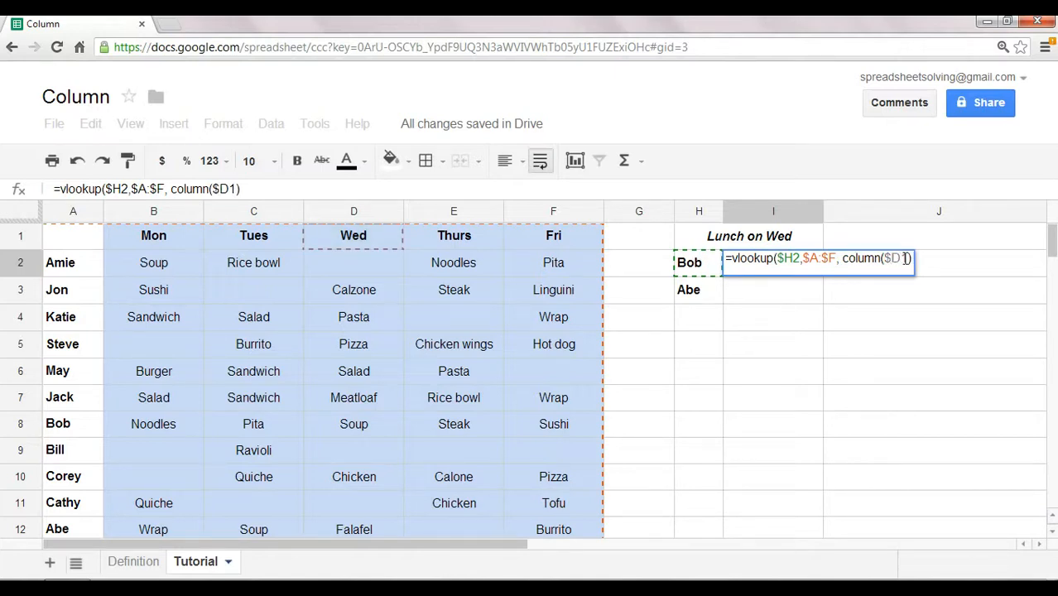
key("Right")
type("$")
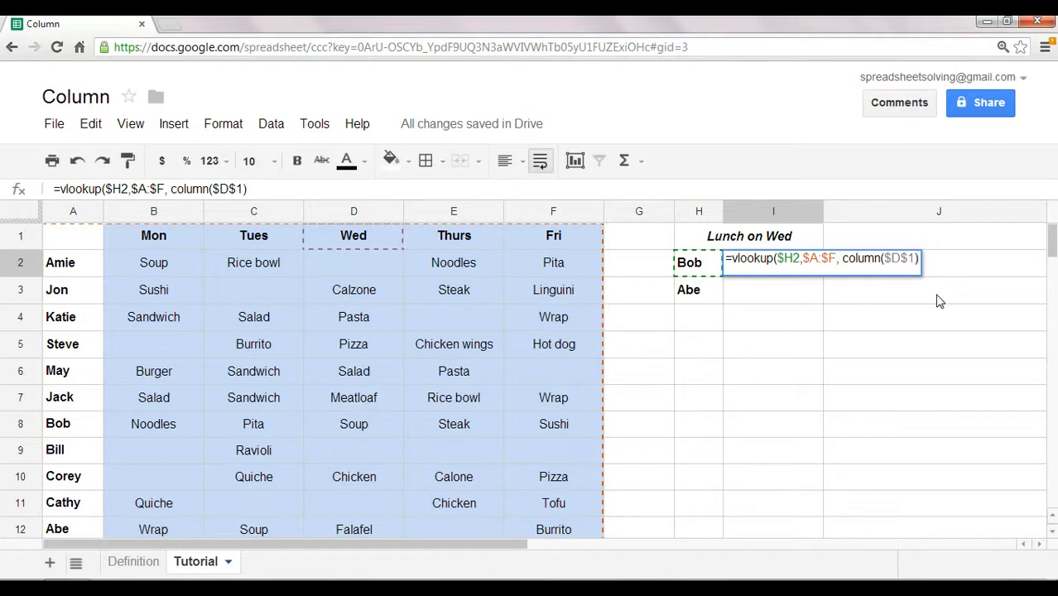
type(", False)")
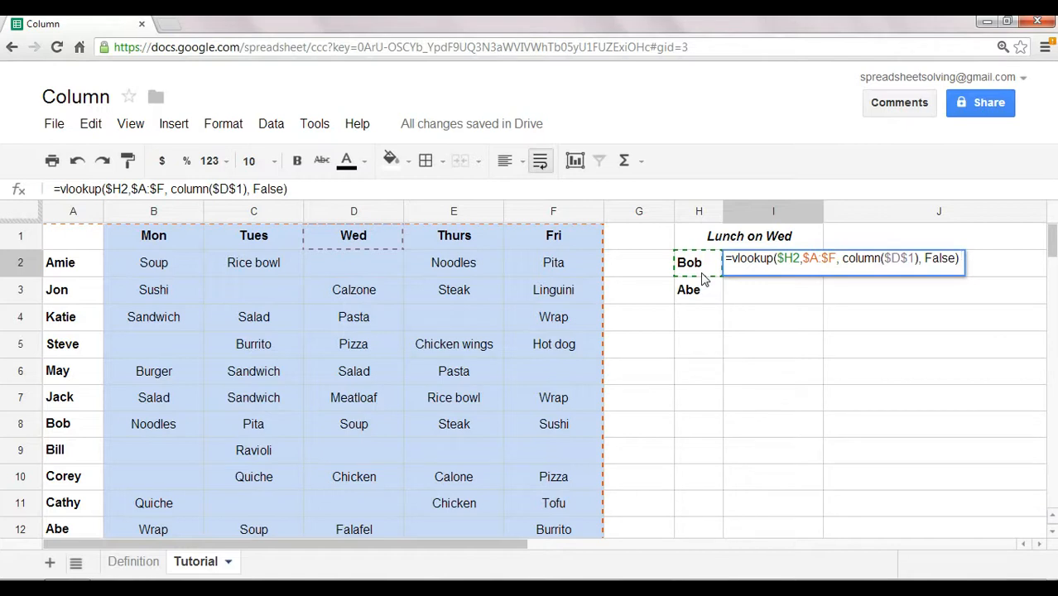
key("Return")
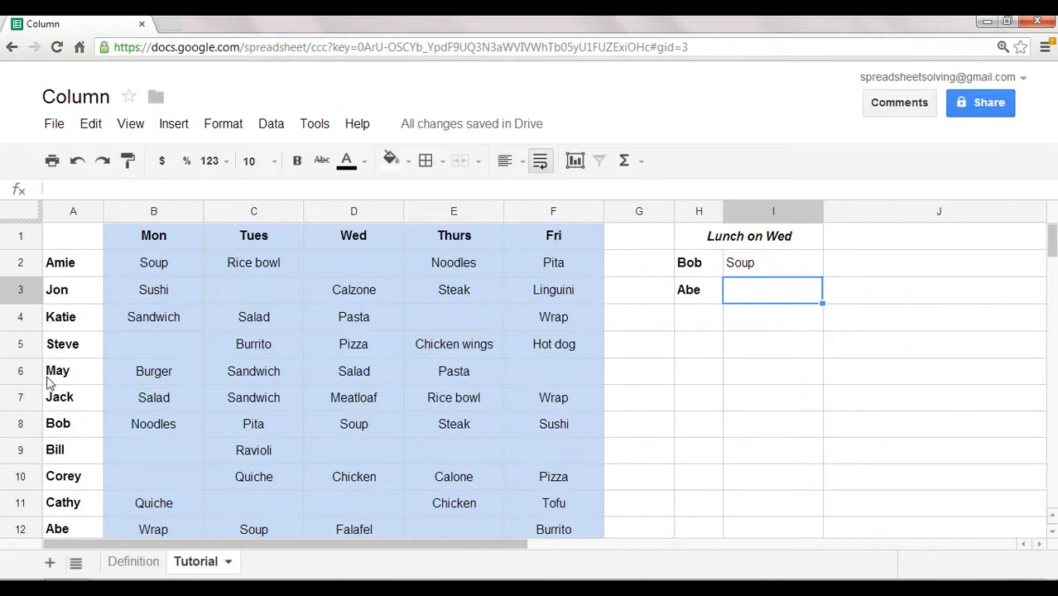
Check the lookup result against the lunch table by following row 8 from the name to the Wed column.
left_click(58, 431)
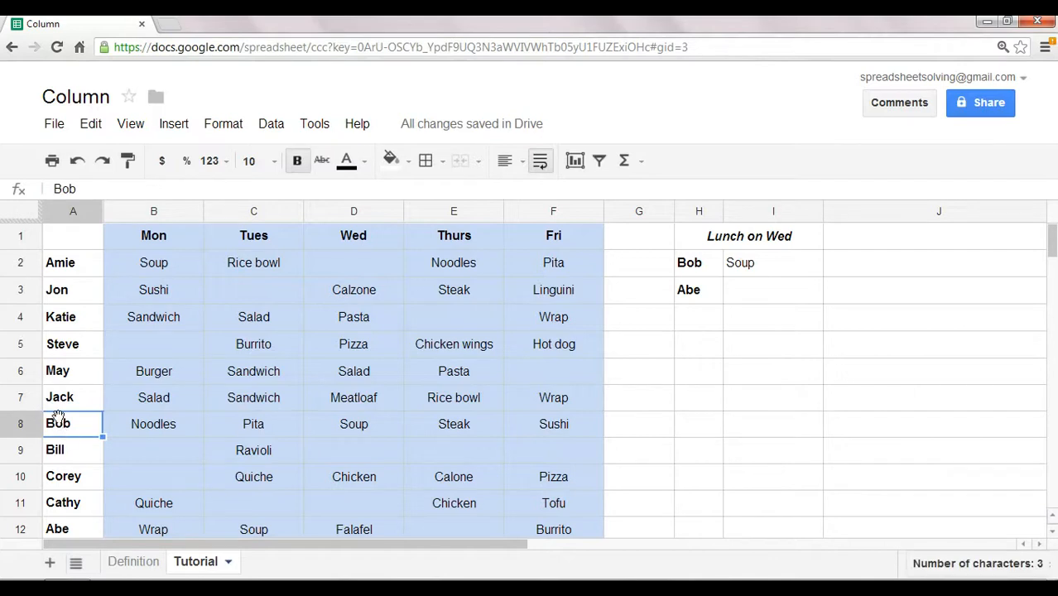
key("Right")
key("Right")
key("Right")
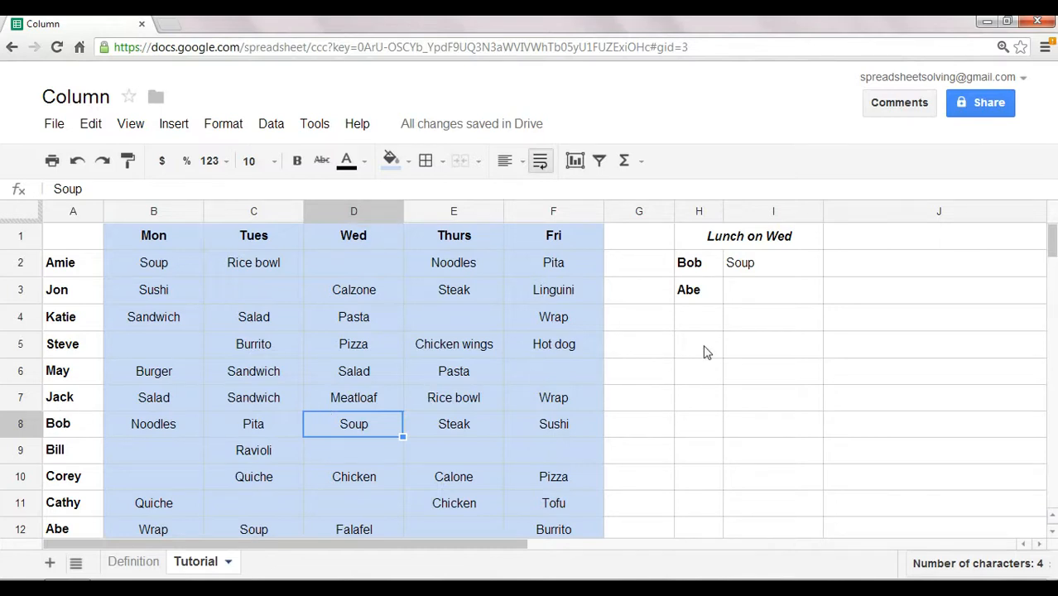
Copy the VLOOKUP formula from I2 down to I3 for the second name and review the copied formula.
left_click(766, 325)
left_click(746, 273)
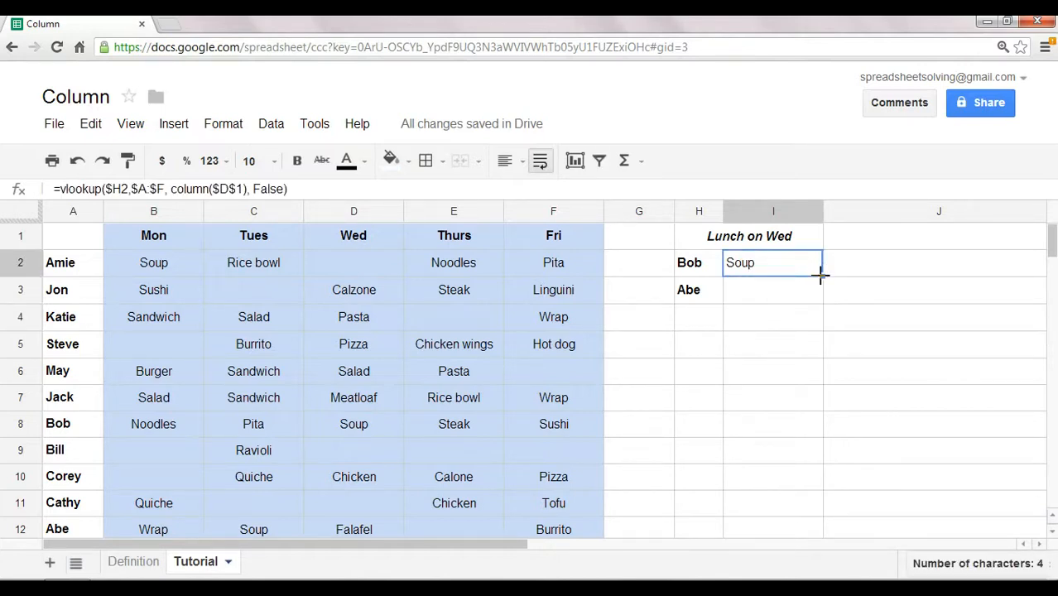
left_click_drag(821, 275, 822, 296)
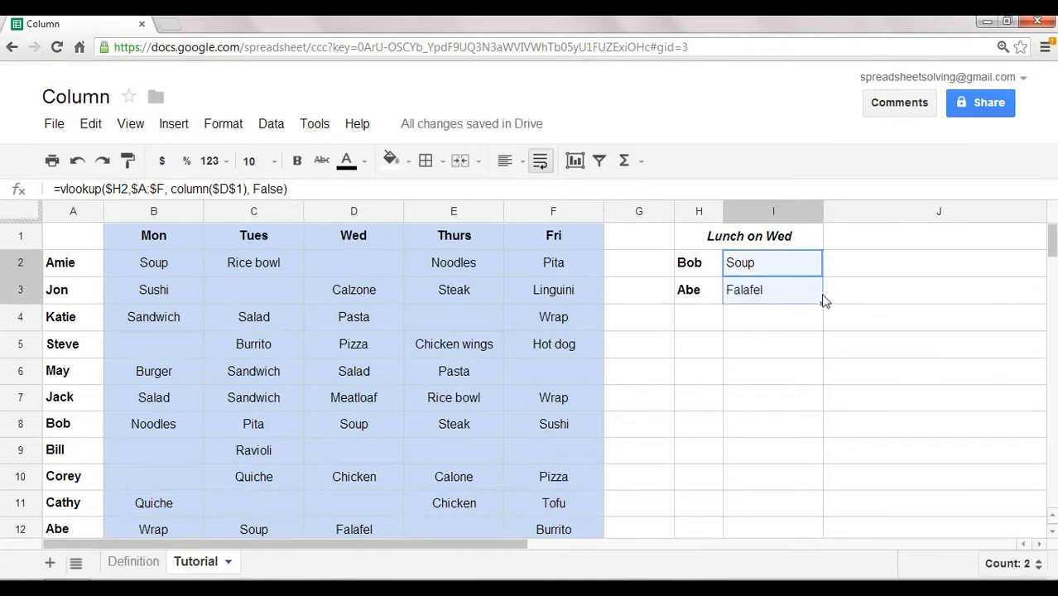
left_click(780, 354)
left_click(755, 299)
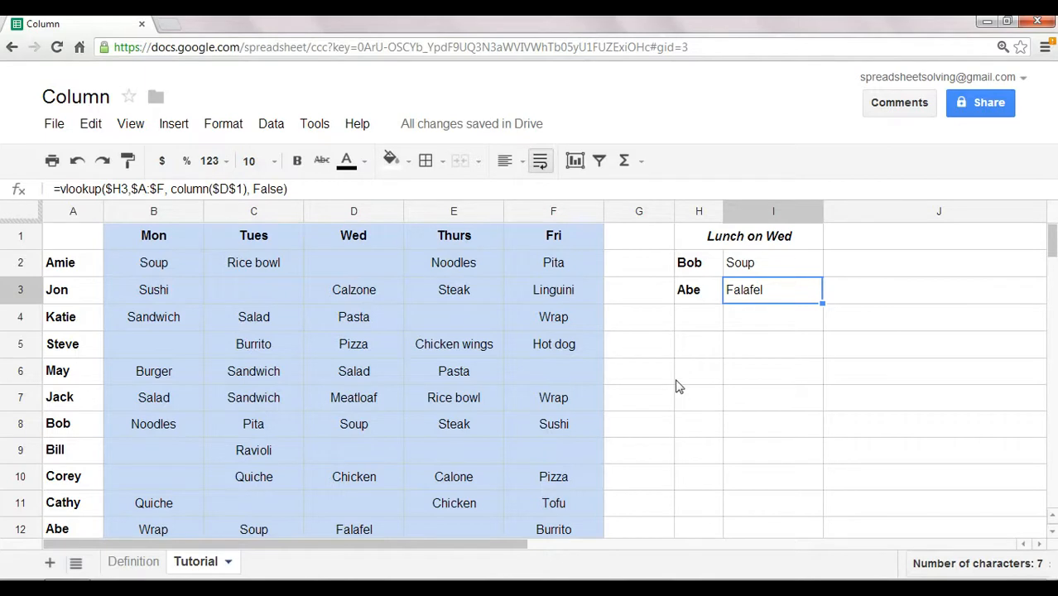
Check the I3 lookup result against the lunch table by following row 12 from the name to the Wed column.
left_click(71, 260)
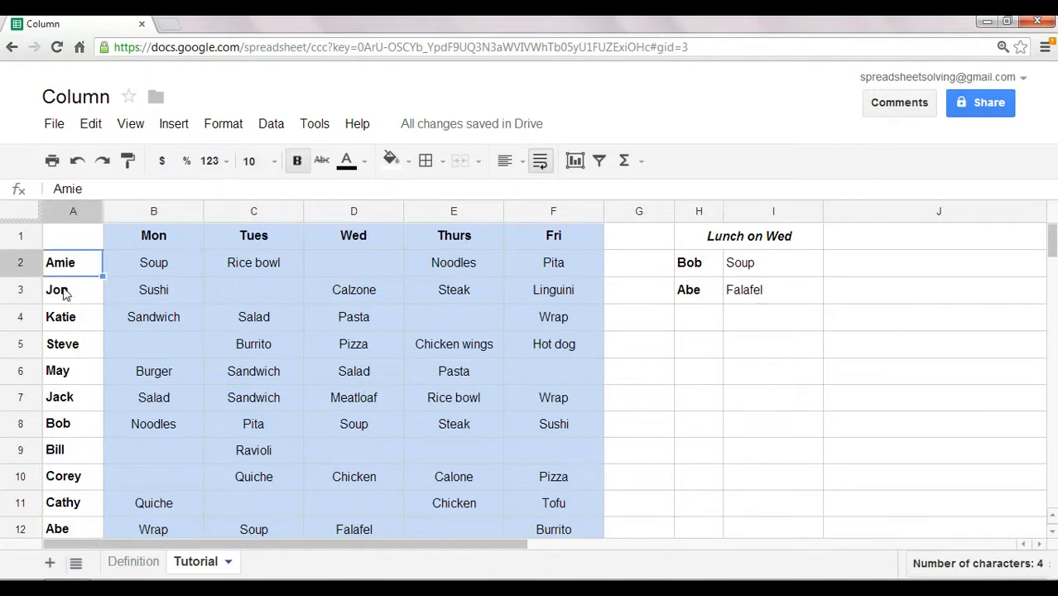
left_click(63, 530)
key("Right")
key("Right")
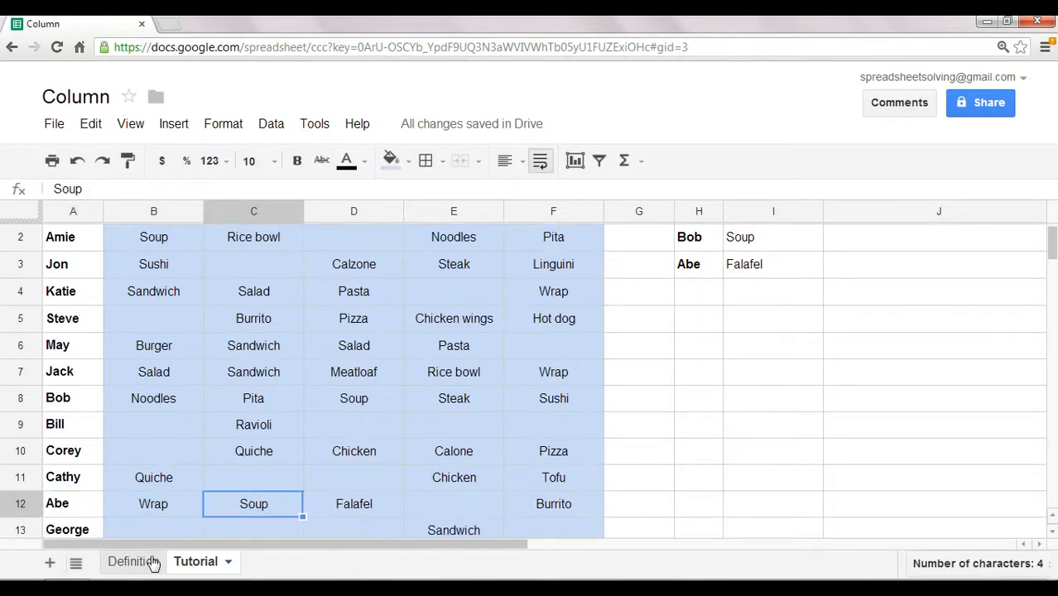
key("Right")
scroll(149, 517, "up", 1)
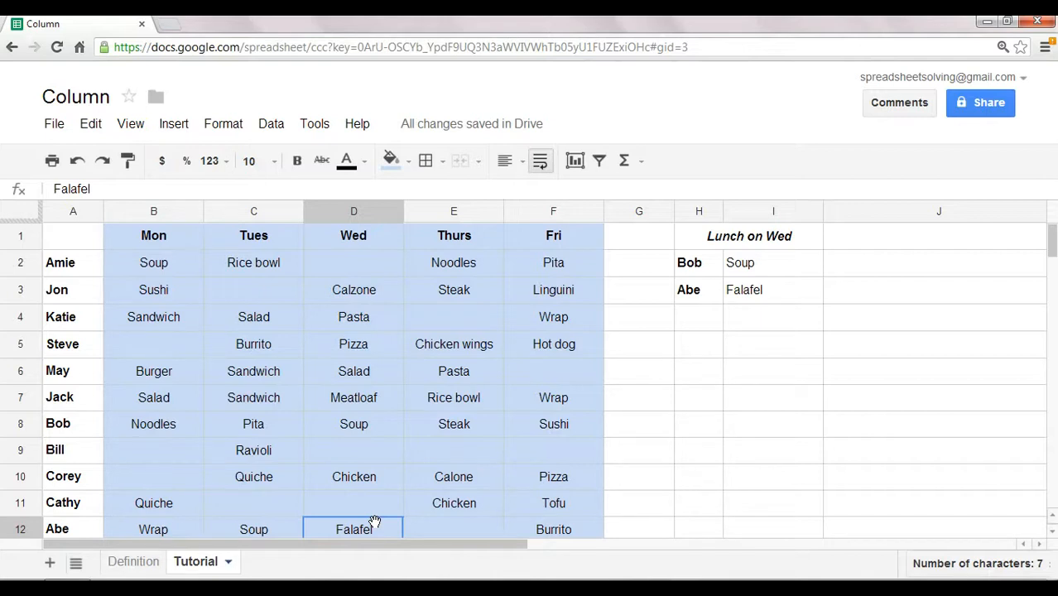
left_click(763, 353)
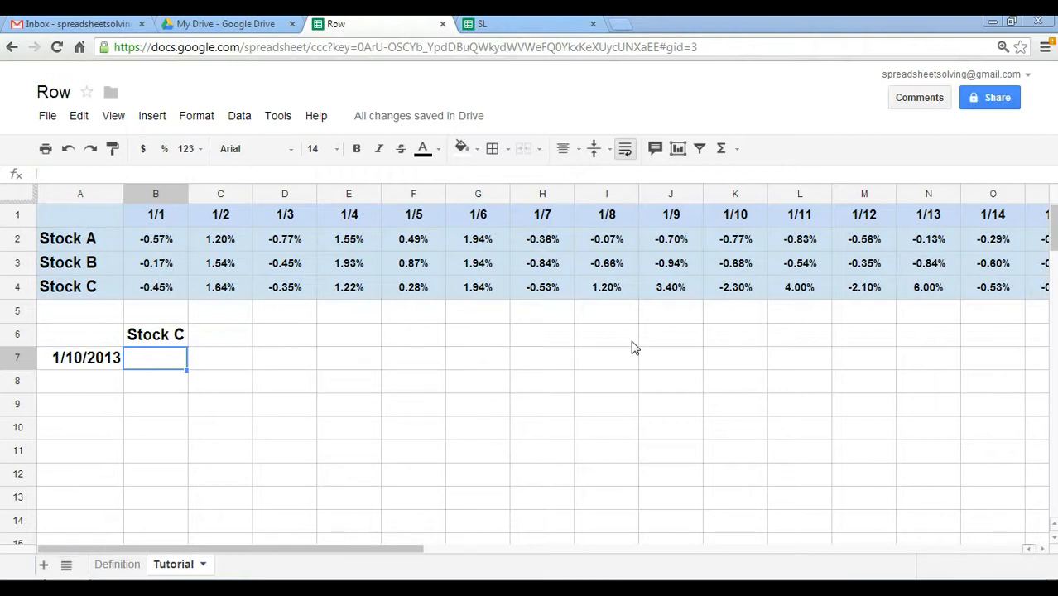
Enter =row(A2) in A10, referencing the Stock A cell, and compare the result with that cell's row.
left_click(99, 430)
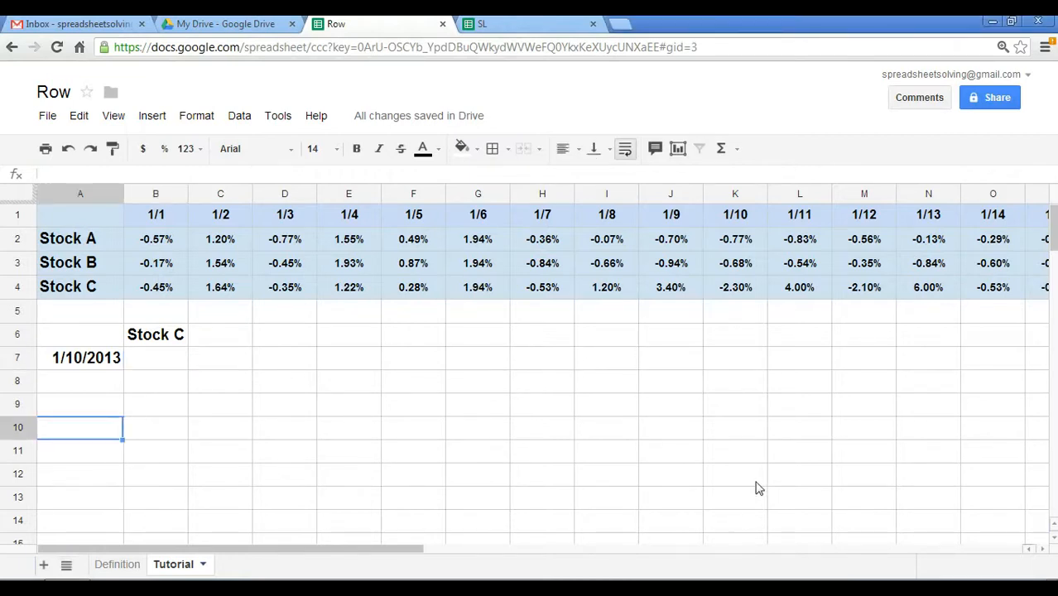
type("=row(")
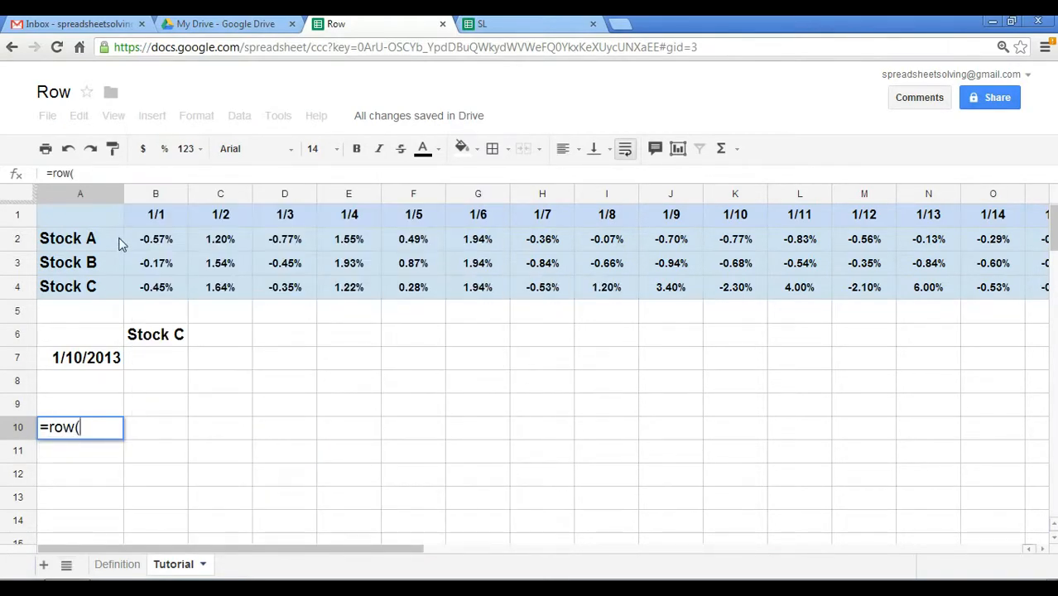
left_click(114, 246)
type(")")
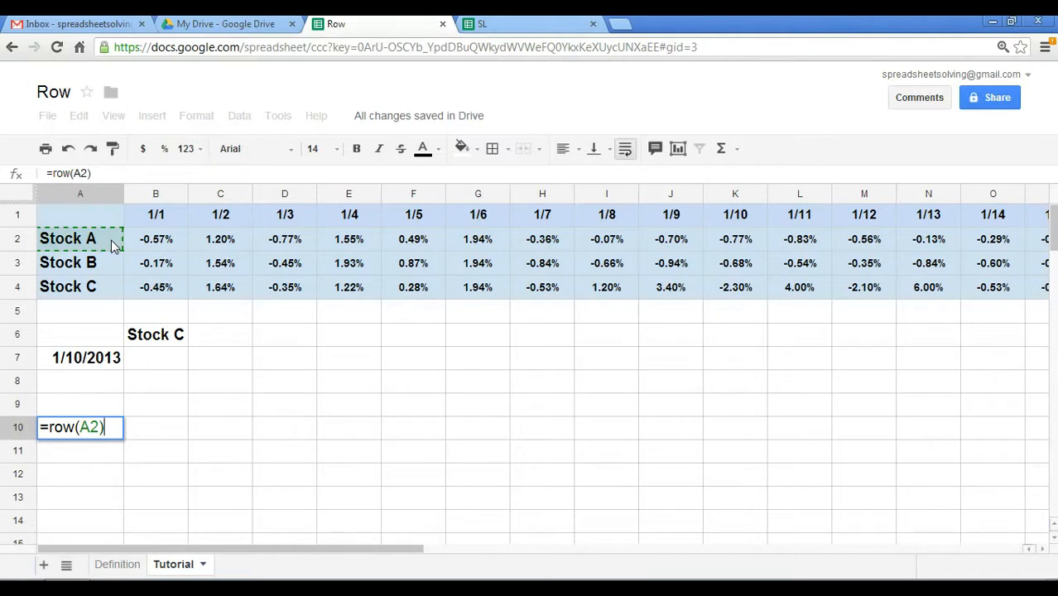
key("Return")
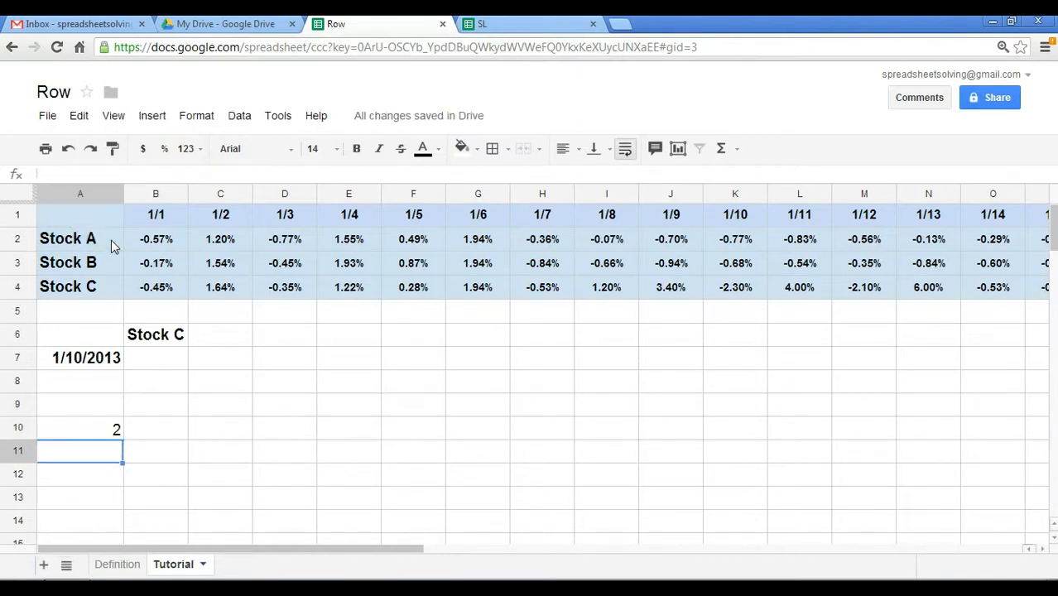
left_click(111, 240)
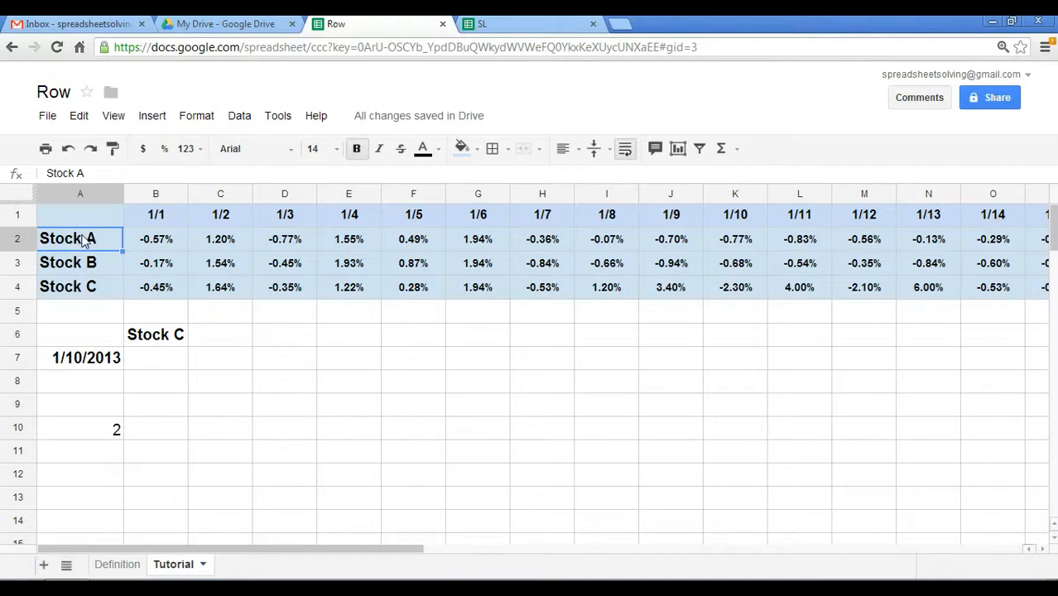
left_click(118, 433)
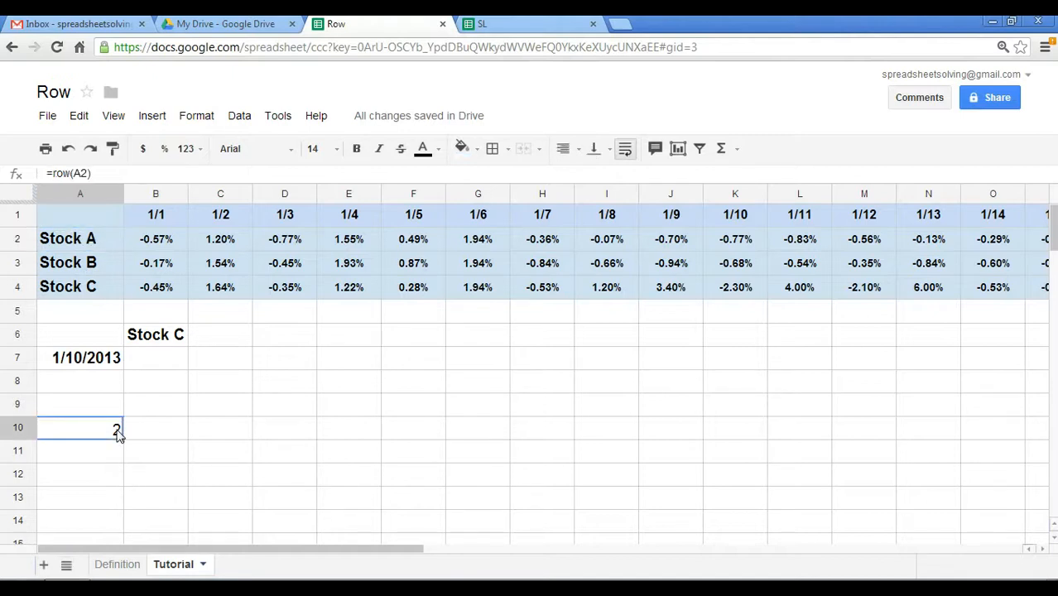
Enter =row(B4) in B10, referencing the Stock C value for 1/1.
left_click(157, 439)
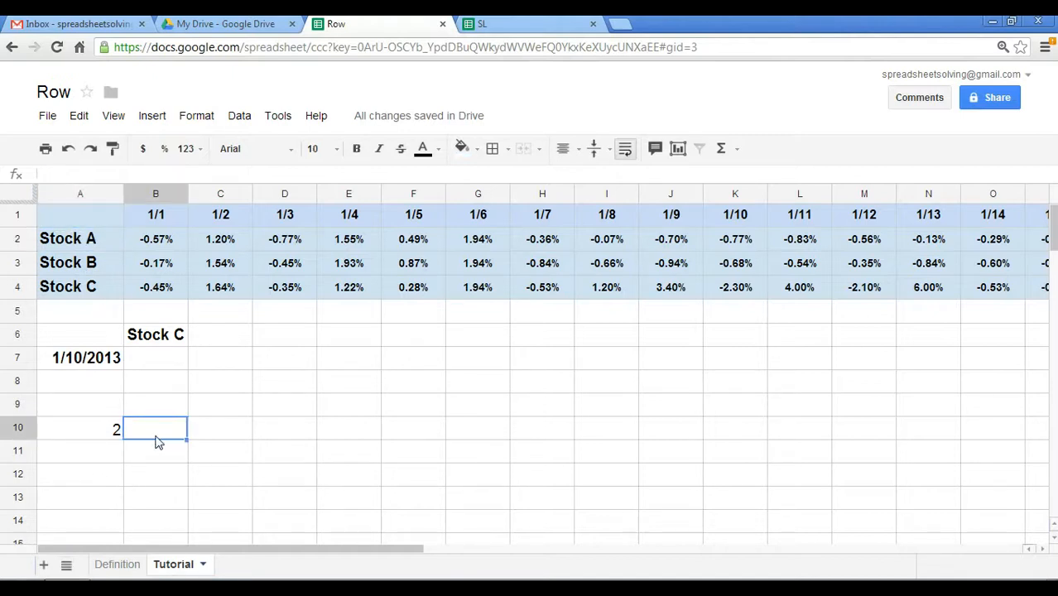
type("=row(")
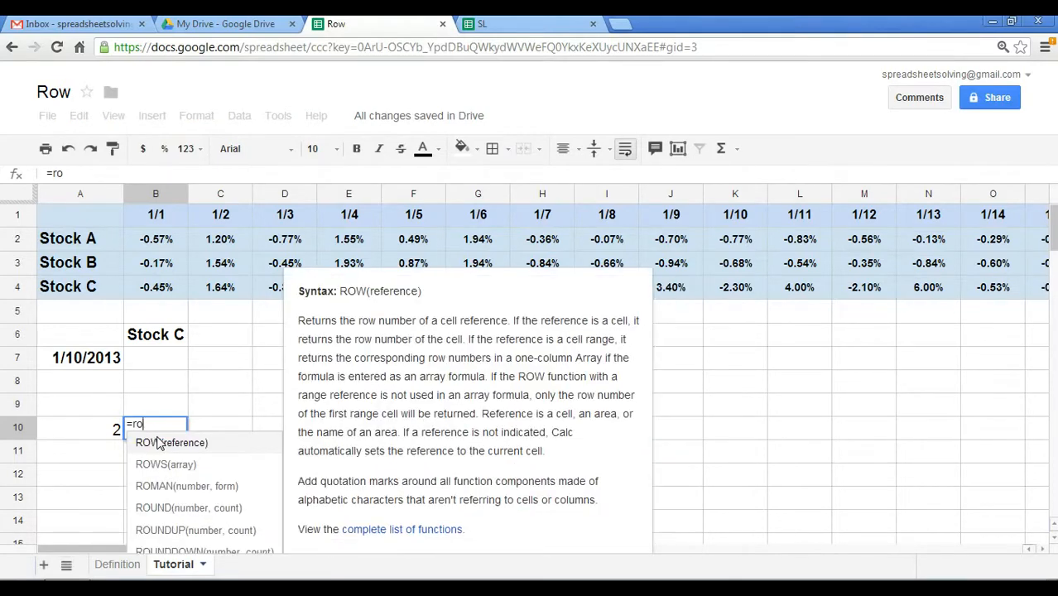
left_click(164, 289)
type(")")
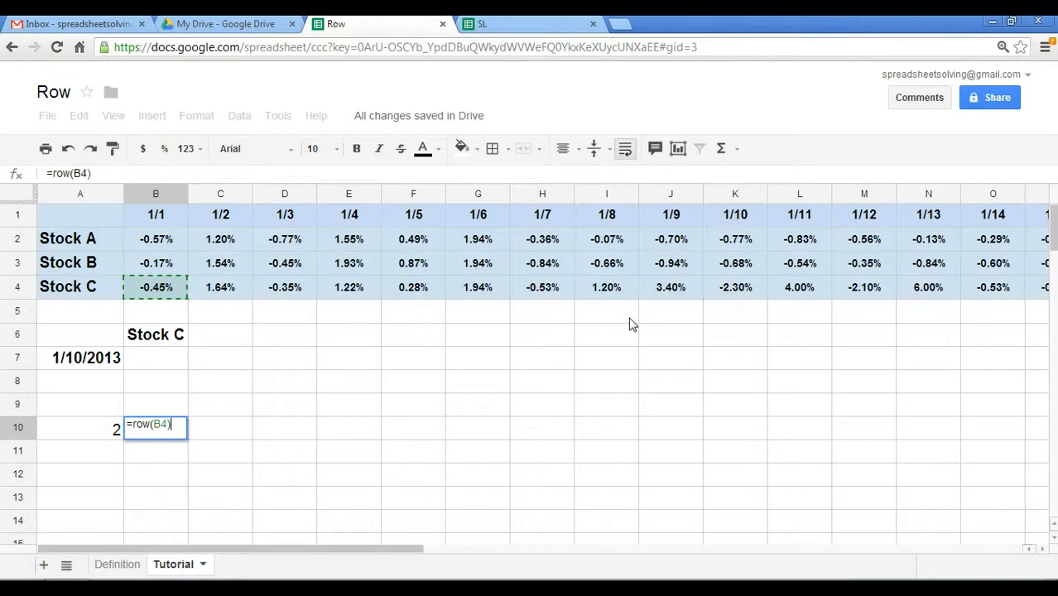
key("Return")
Compare the B10 result with the position of its referenced cell and clear the ROW test formulas from row 10.
left_click(157, 312)
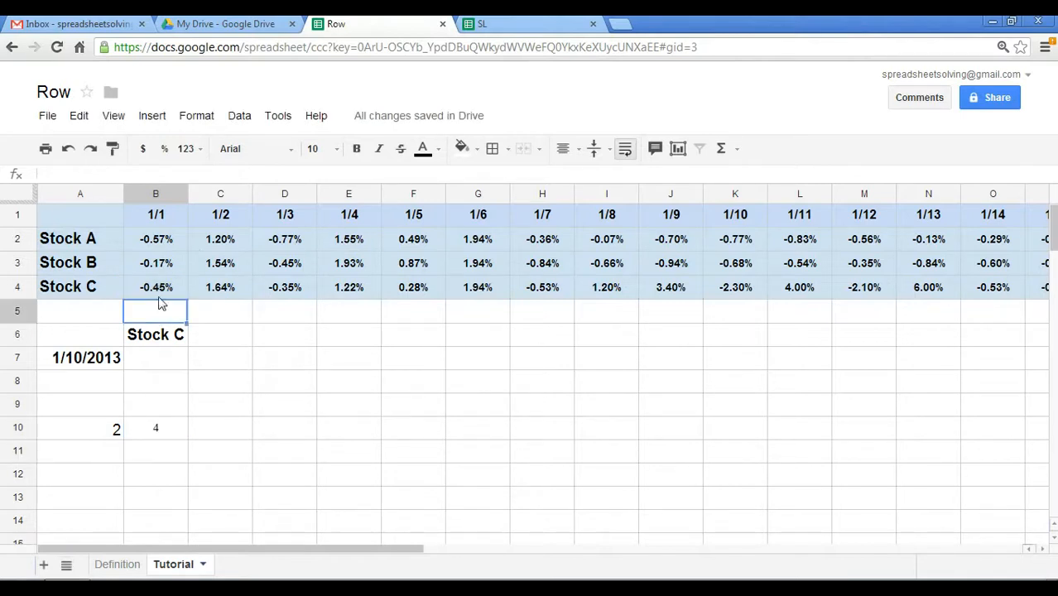
left_click(162, 292)
left_click_drag(156, 406, 162, 429)
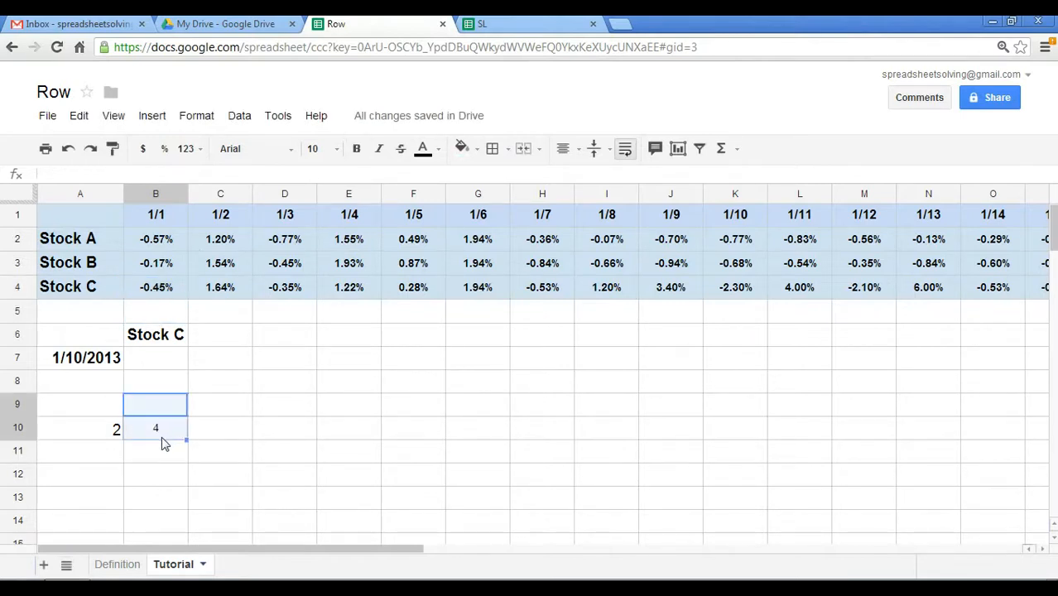
left_click(26, 429)
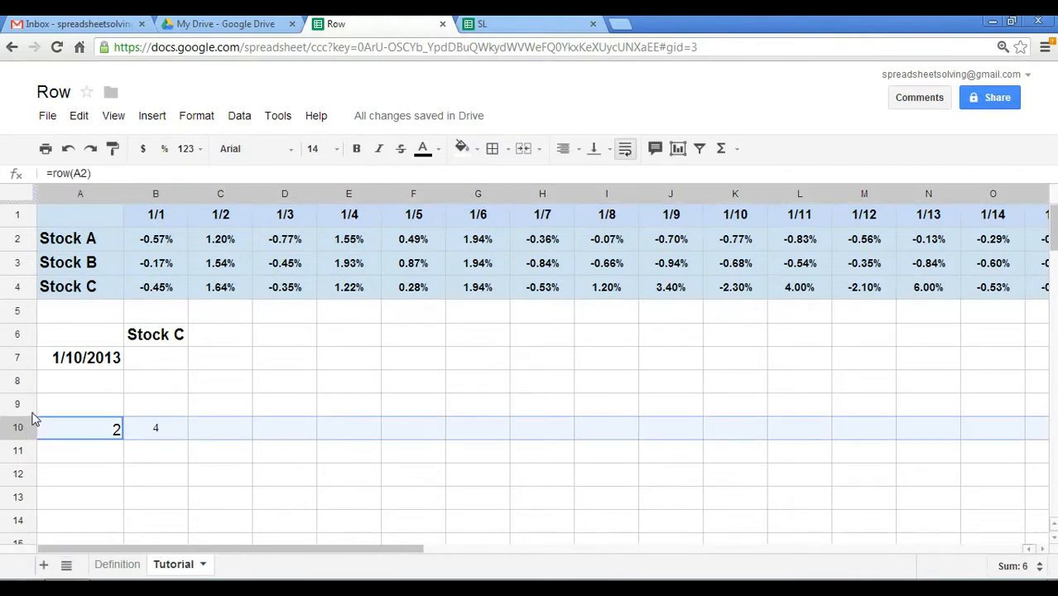
key("Delete")
Start an HLOOKUP formula in B7 with the date in A7 as search criterion and rows 1:4 as the array.
left_click(165, 358)
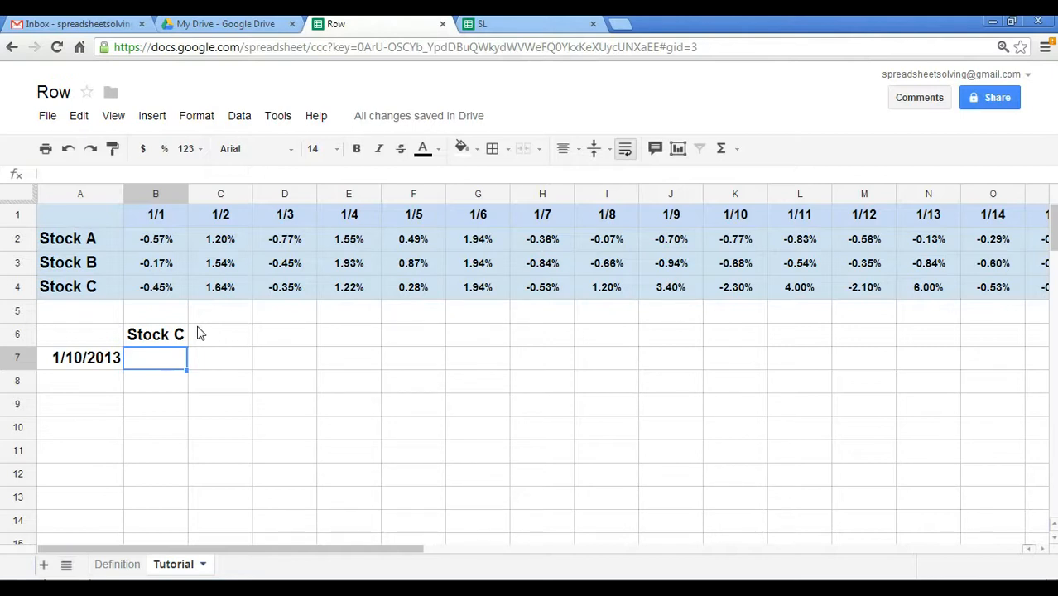
type("=")
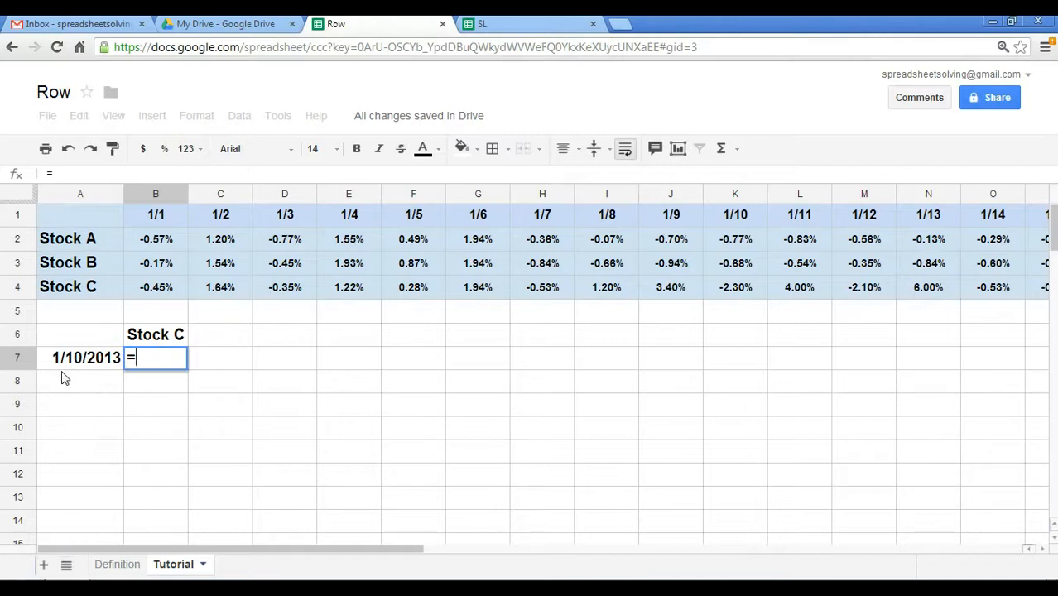
type("hlookup")
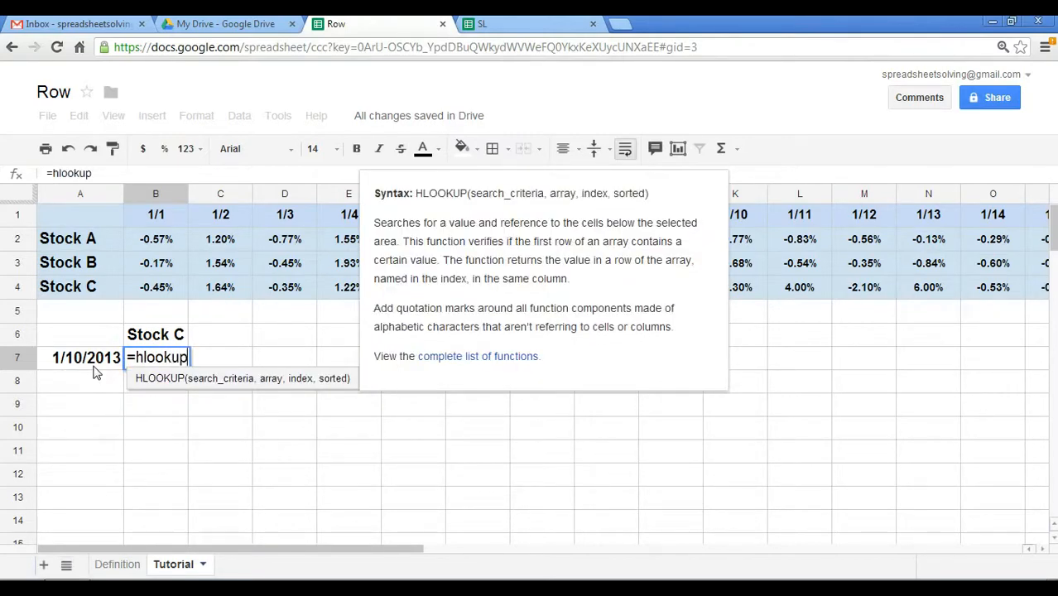
type("(")
left_click(94, 365)
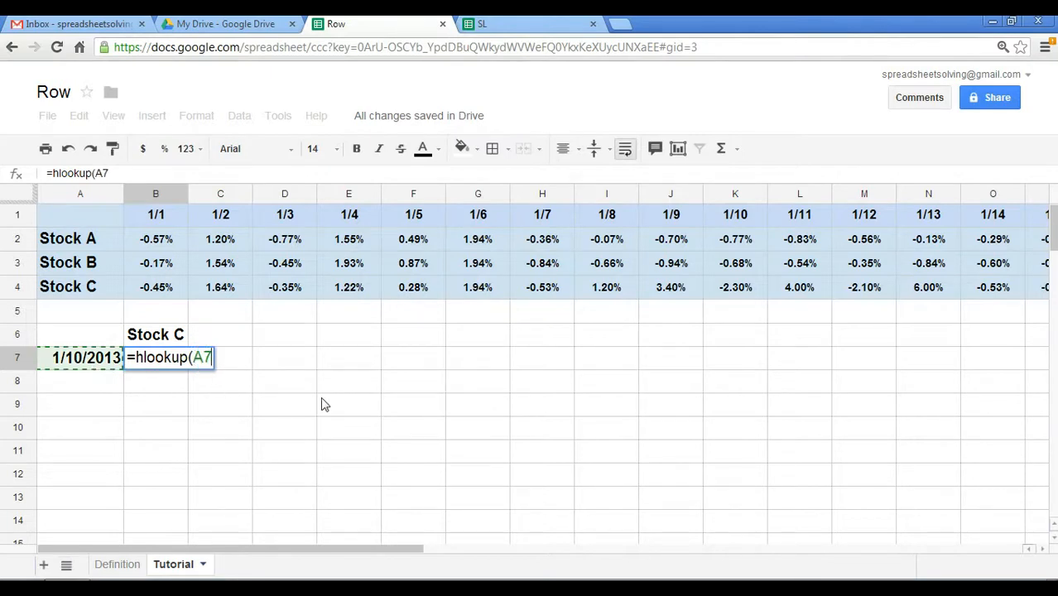
type(", 1:4,")
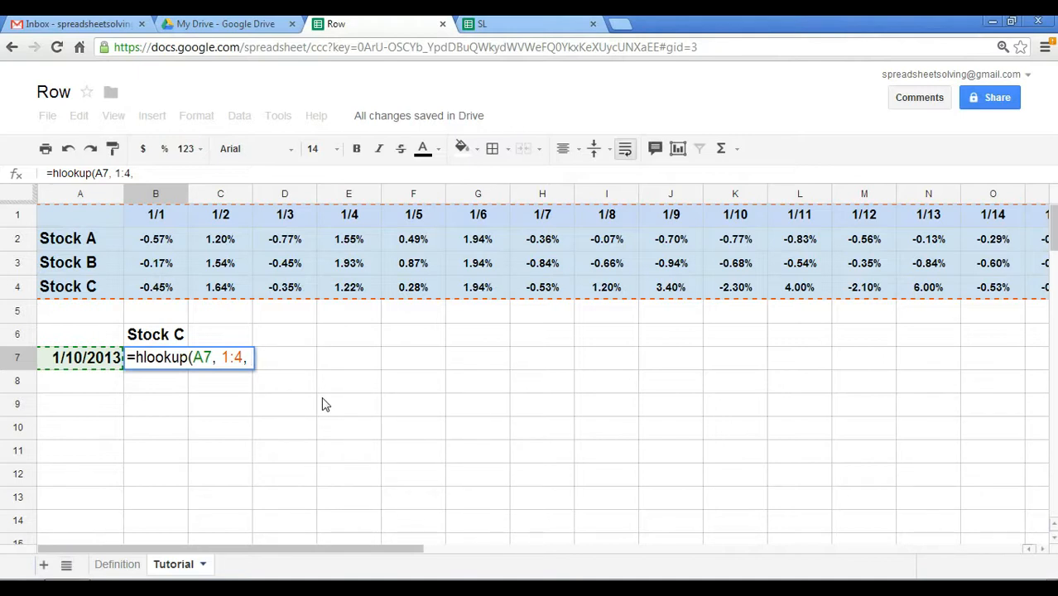
Add row(A4), the Stock C row, as the HLOOKUP index and complete the formula in B7 with false for an exact match.
type("row(")
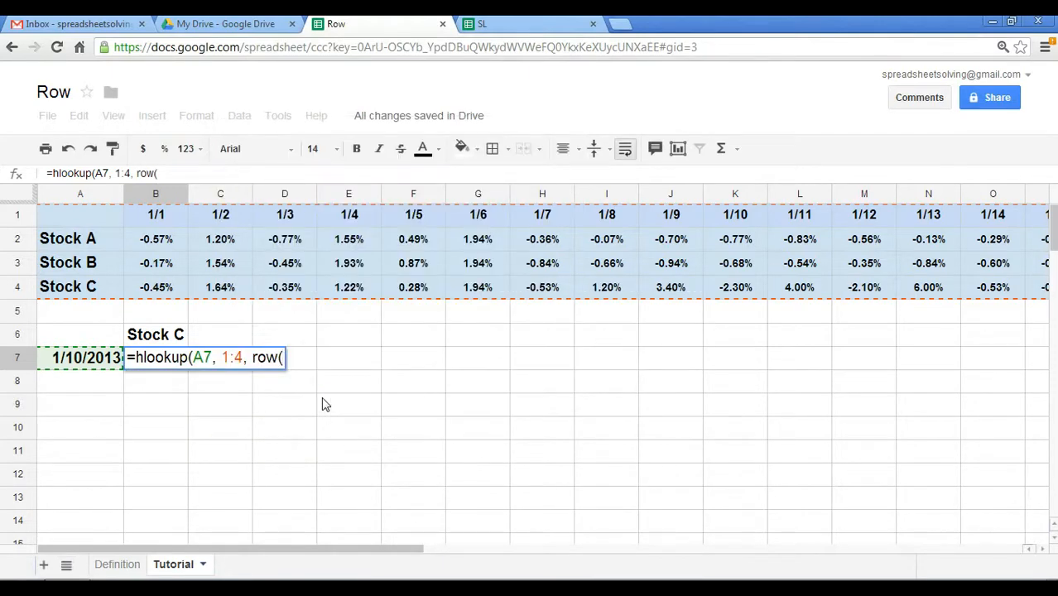
left_click(43, 295)
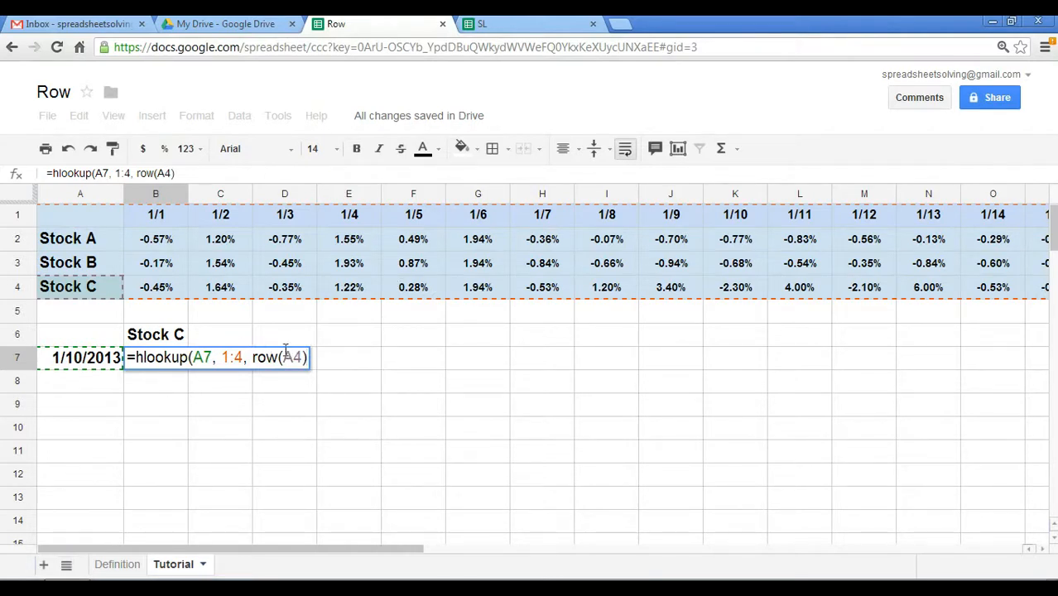
type(", fa")
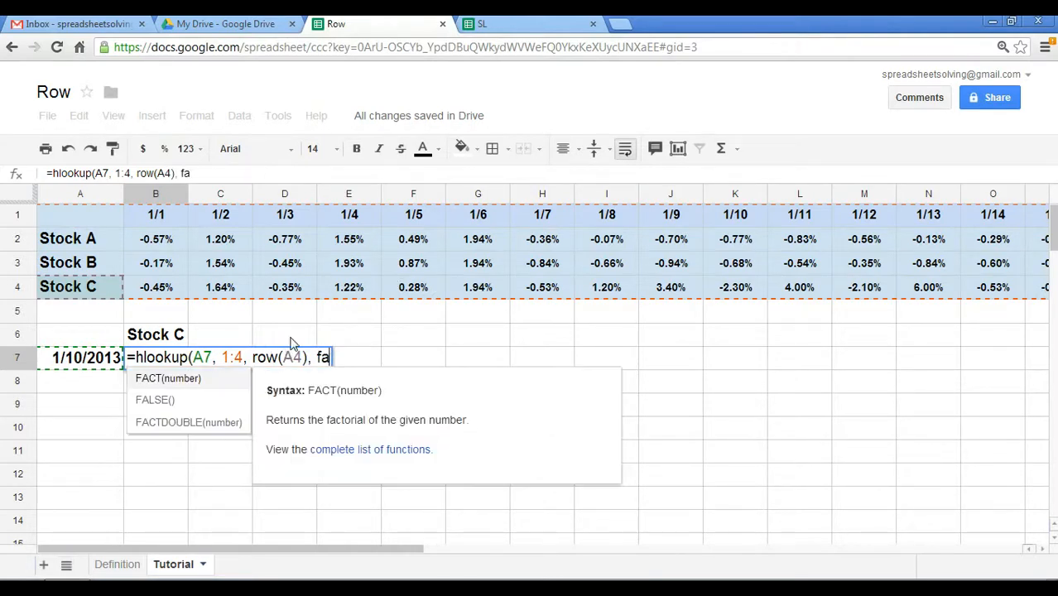
type("lse)")
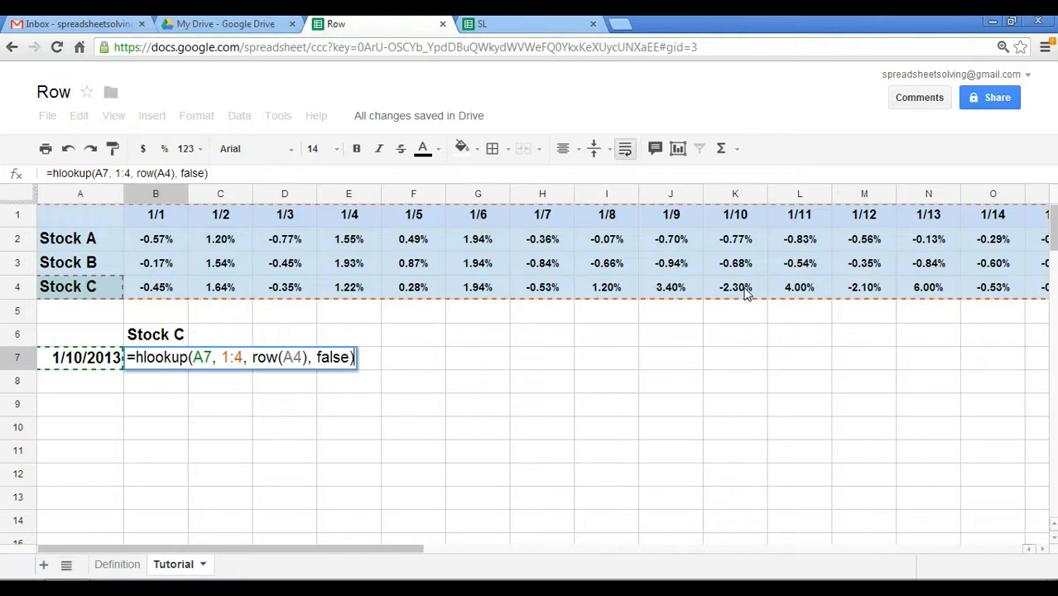
key("Return")
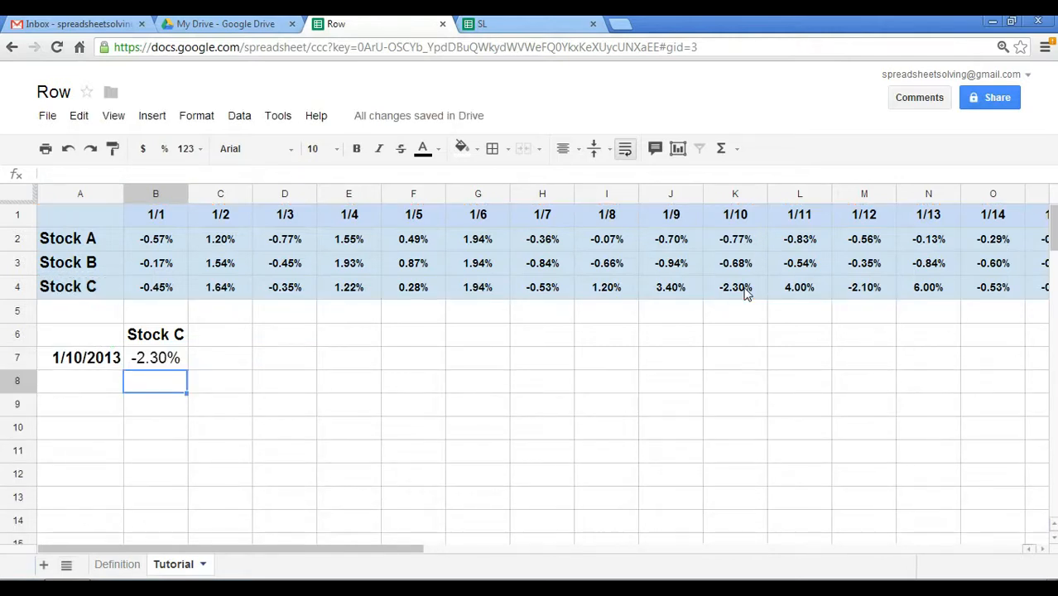
left_click(168, 362)
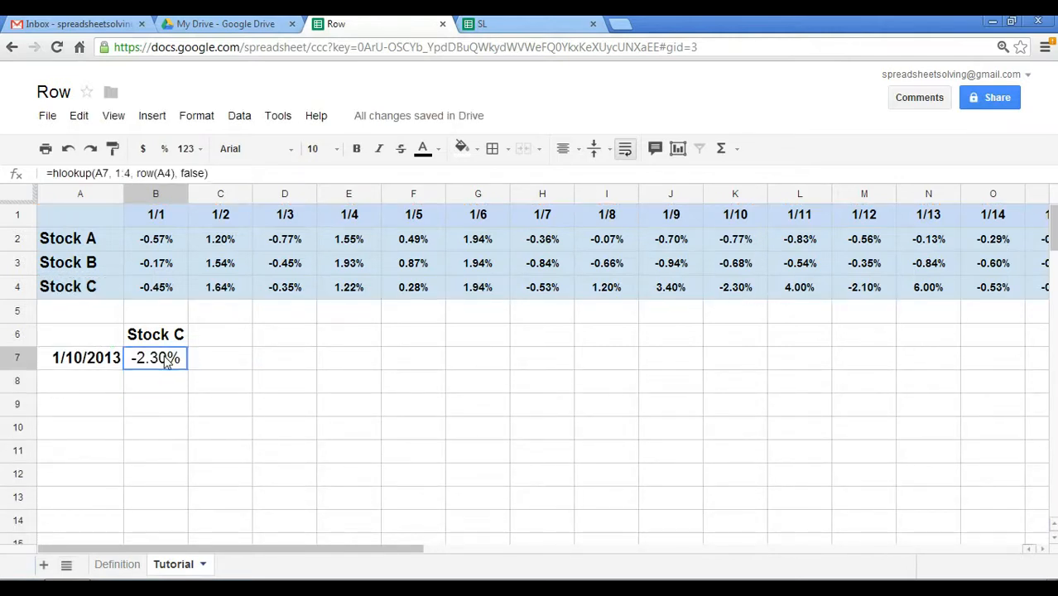